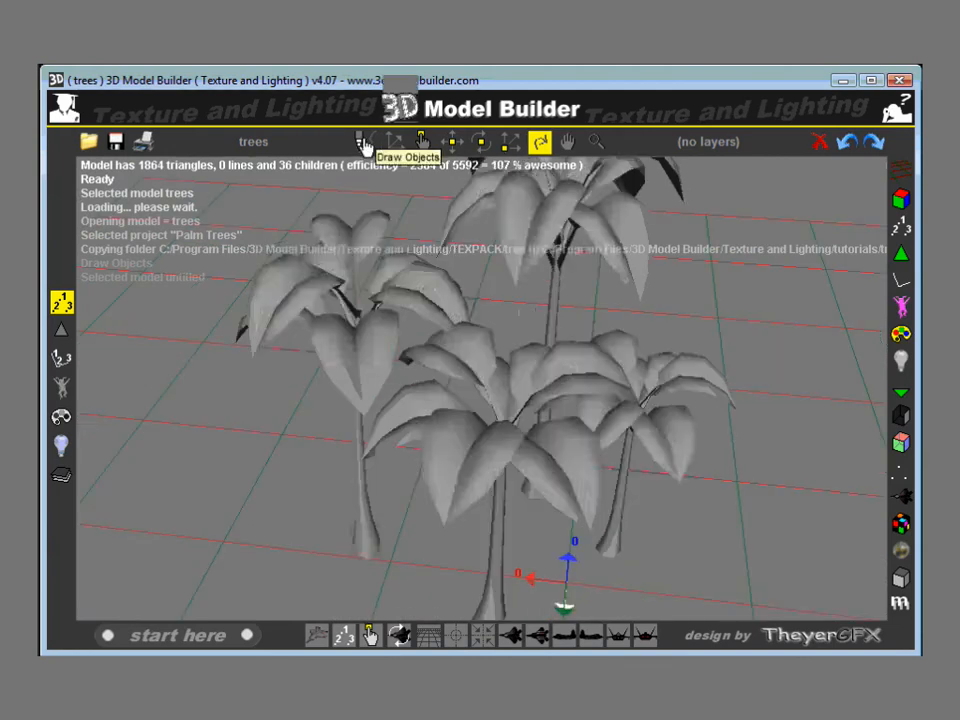
- Select the palm2 child model in the trees scene and open it for editing, continuing without saving trees
{"action": "left_click", "coordinate": [421, 142]}
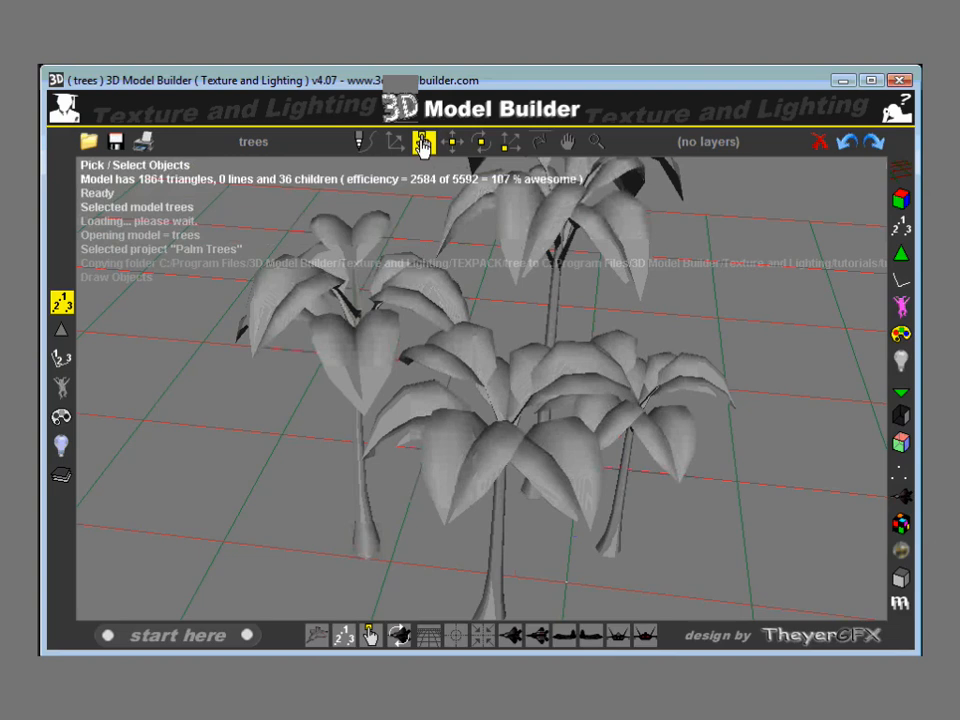
{"action": "left_click", "coordinate": [62, 390]}
{"action": "left_click", "coordinate": [367, 377]}
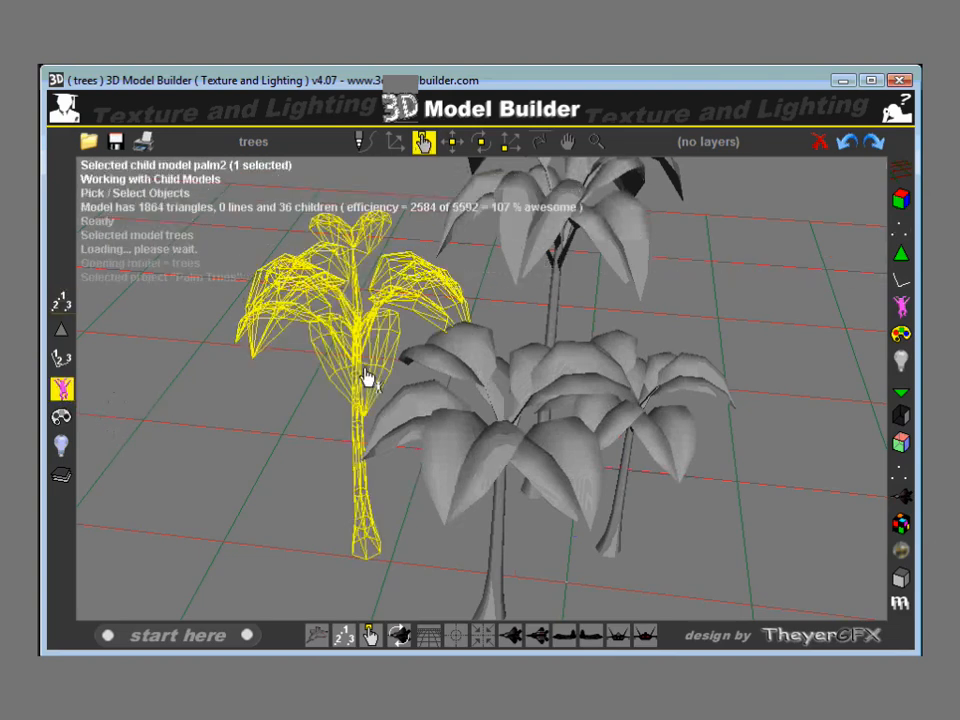
{"action": "right_click", "coordinate": [392, 284]}
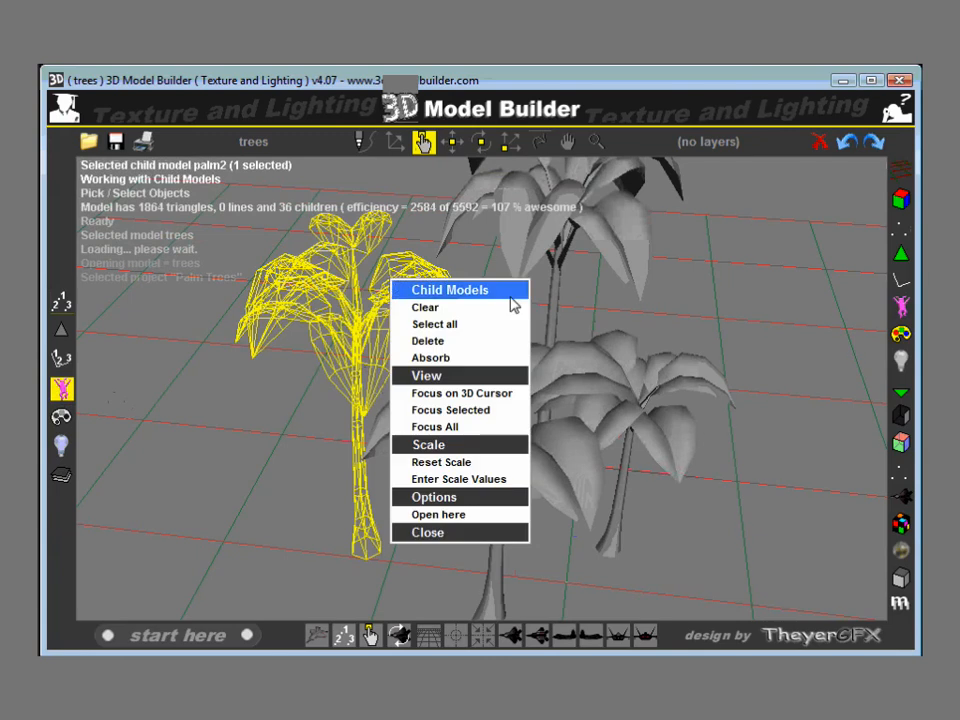
{"action": "left_click", "coordinate": [483, 525]}
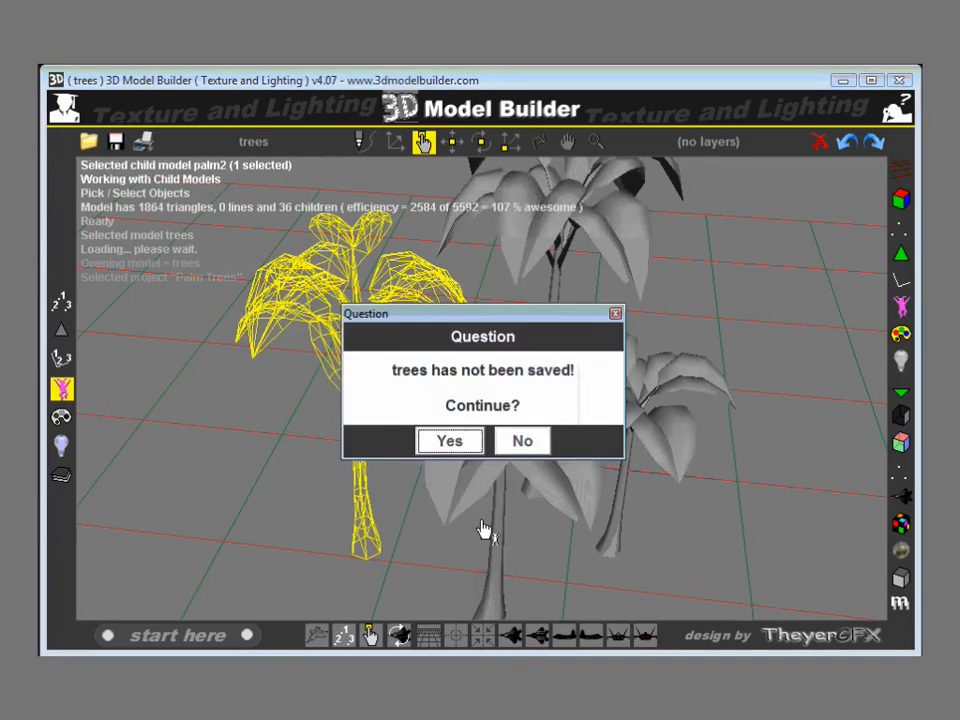
{"action": "left_click", "coordinate": [451, 442]}
- Select the p_leaf4 child model on the palm and open it for editing, continuing without saving palm2
{"action": "left_click_drag", "start_coordinate": [467, 471], "coordinate": [466, 421]}
{"action": "left_click", "coordinate": [424, 143]}
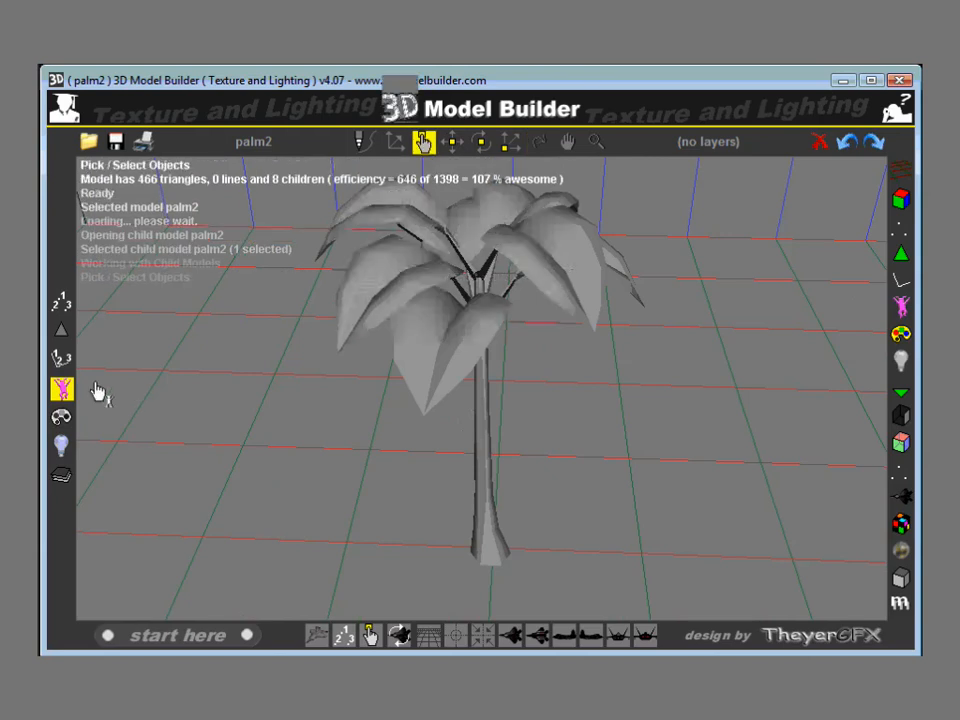
{"action": "left_click", "coordinate": [62, 389]}
{"action": "left_click", "coordinate": [424, 354]}
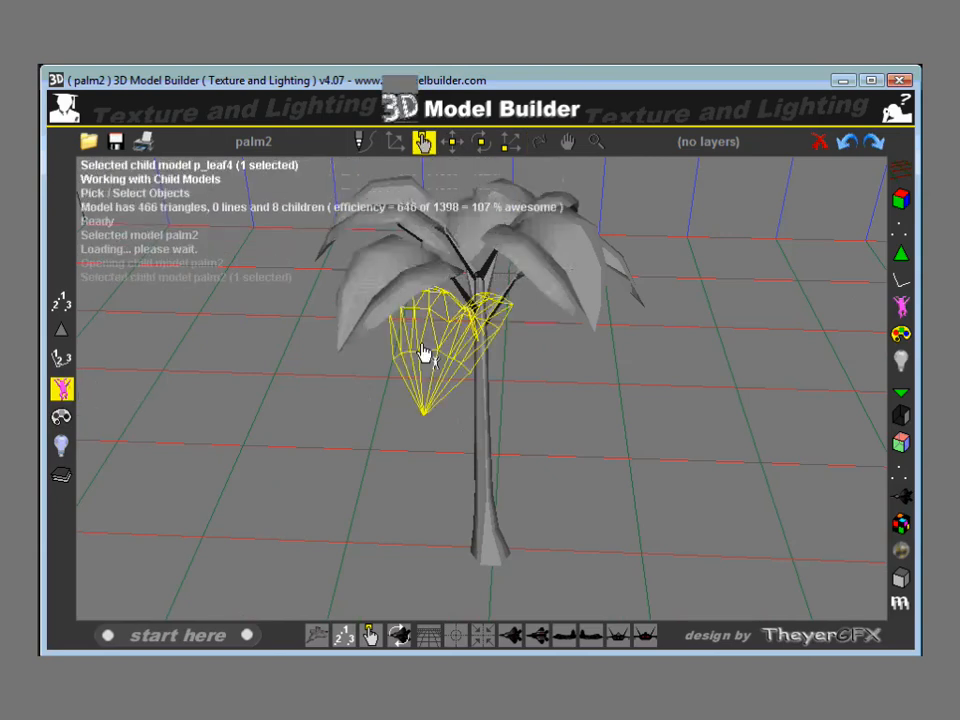
{"action": "right_click", "coordinate": [446, 343]}
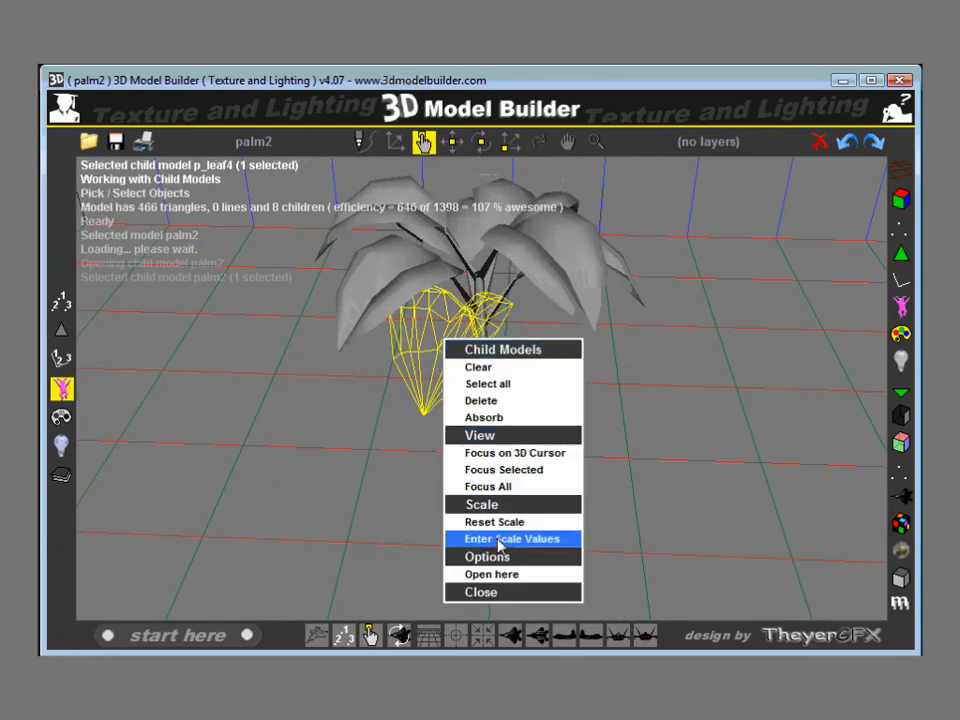
{"action": "left_click", "coordinate": [494, 576]}
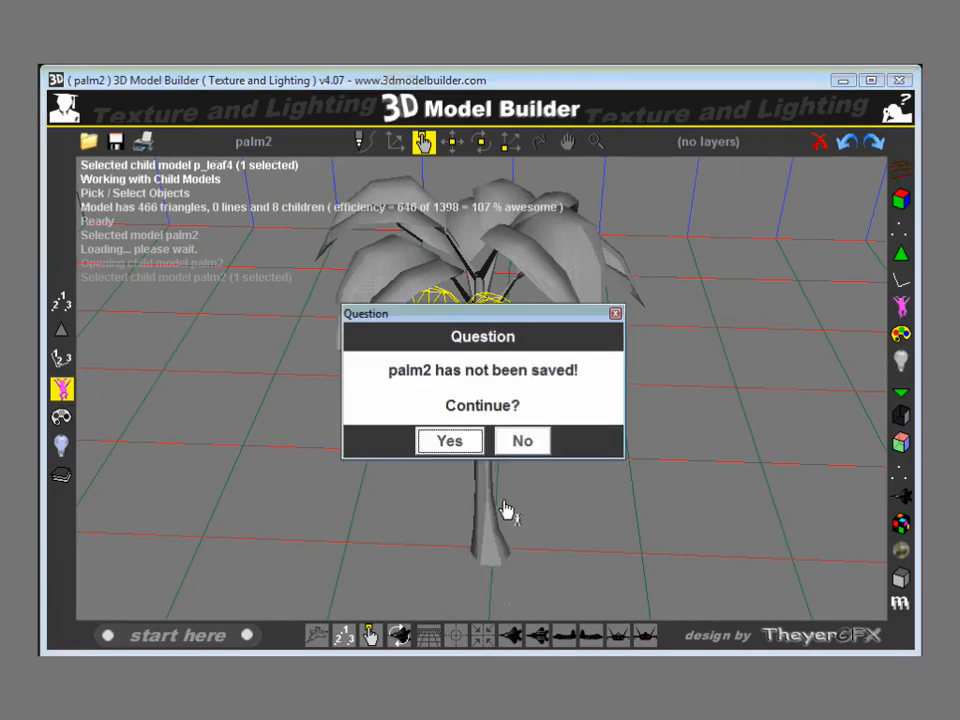
{"action": "left_click", "coordinate": [449, 439]}
- Add the leaf TGA image as the first texture of the model's leaf layer
{"action": "left_click_drag", "start_coordinate": [469, 437], "coordinate": [298, 459]}
{"action": "left_click", "coordinate": [423, 143]}
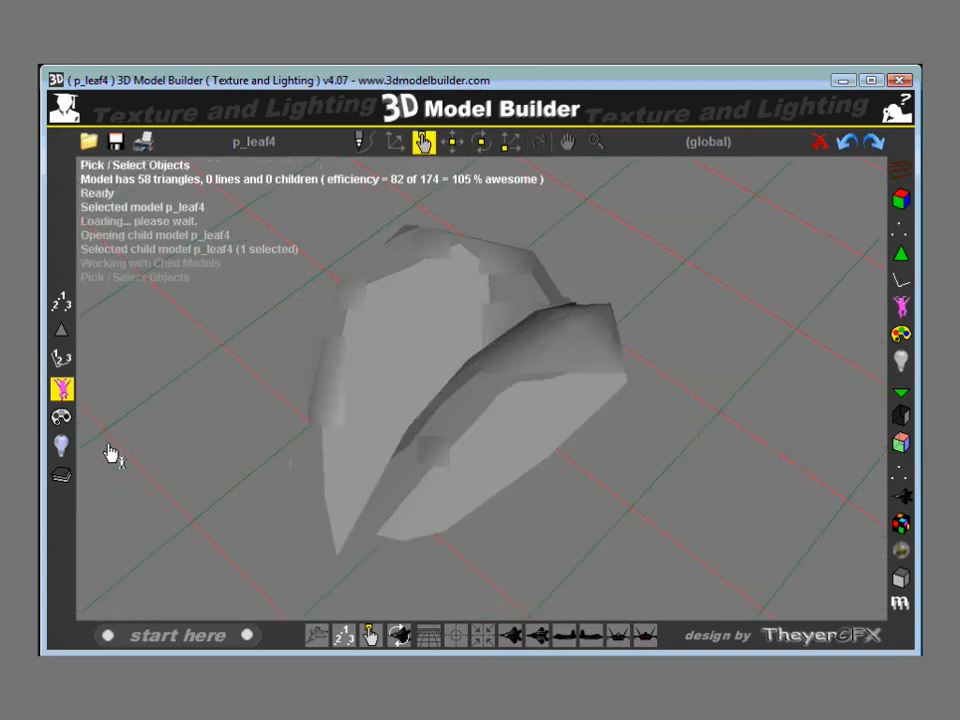
{"action": "left_click", "coordinate": [61, 477]}
{"action": "left_click", "coordinate": [456, 420]}
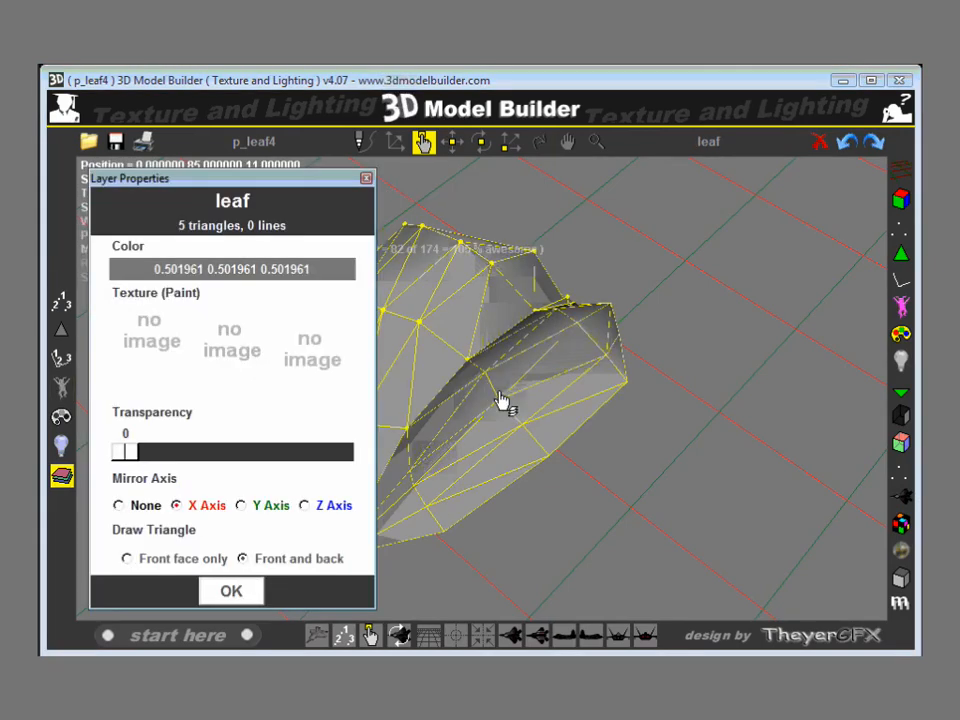
{"action": "left_click", "coordinate": [146, 333]}
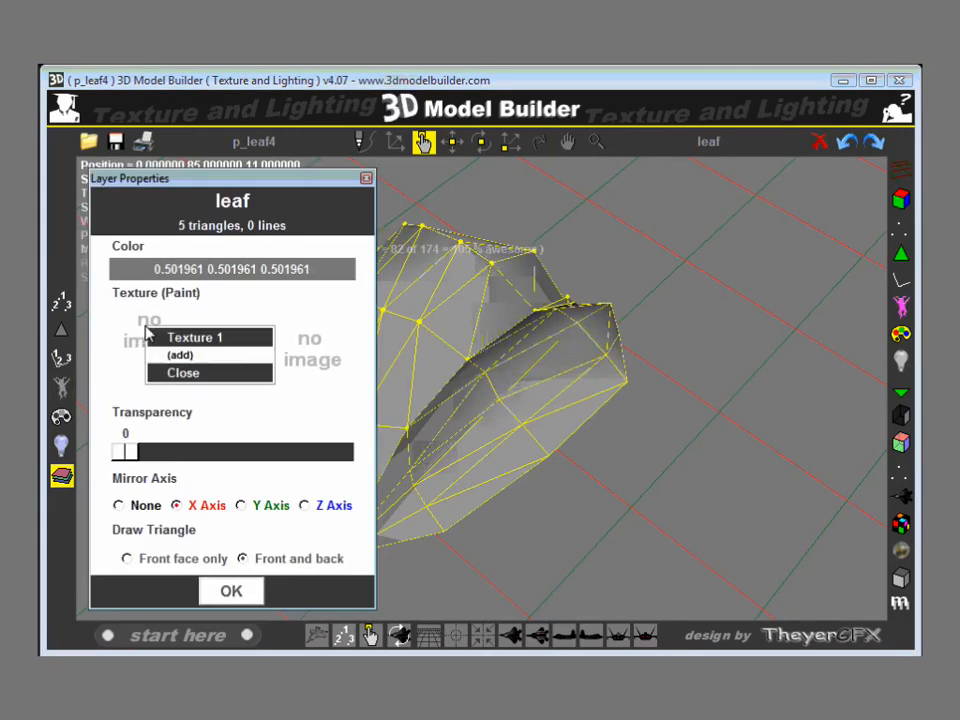
{"action": "left_click", "coordinate": [207, 363]}
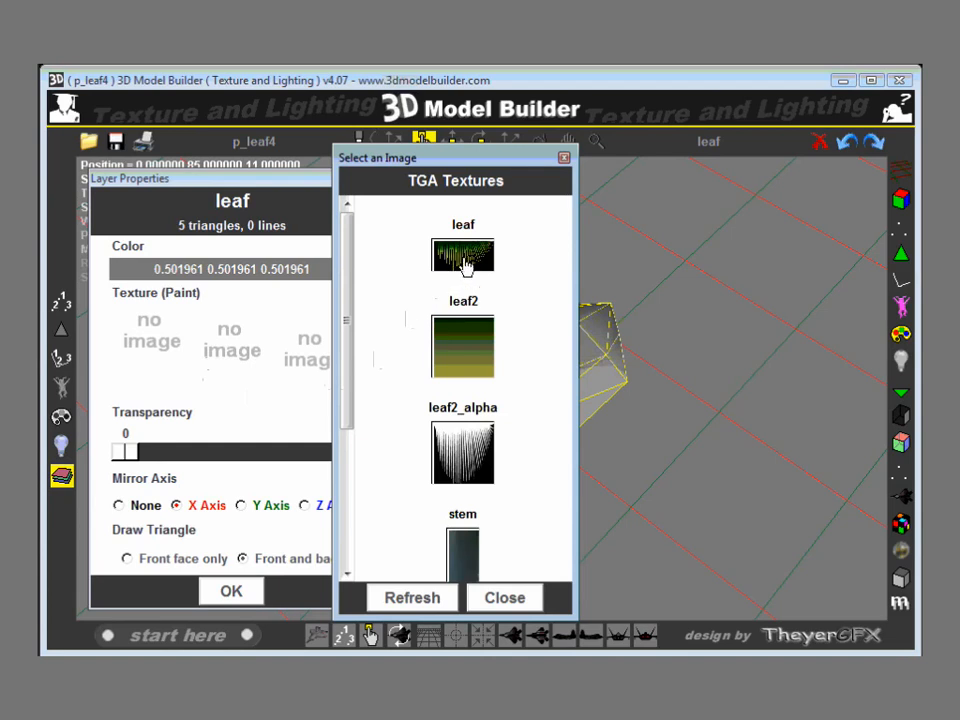
{"action": "left_click", "coordinate": [471, 259]}
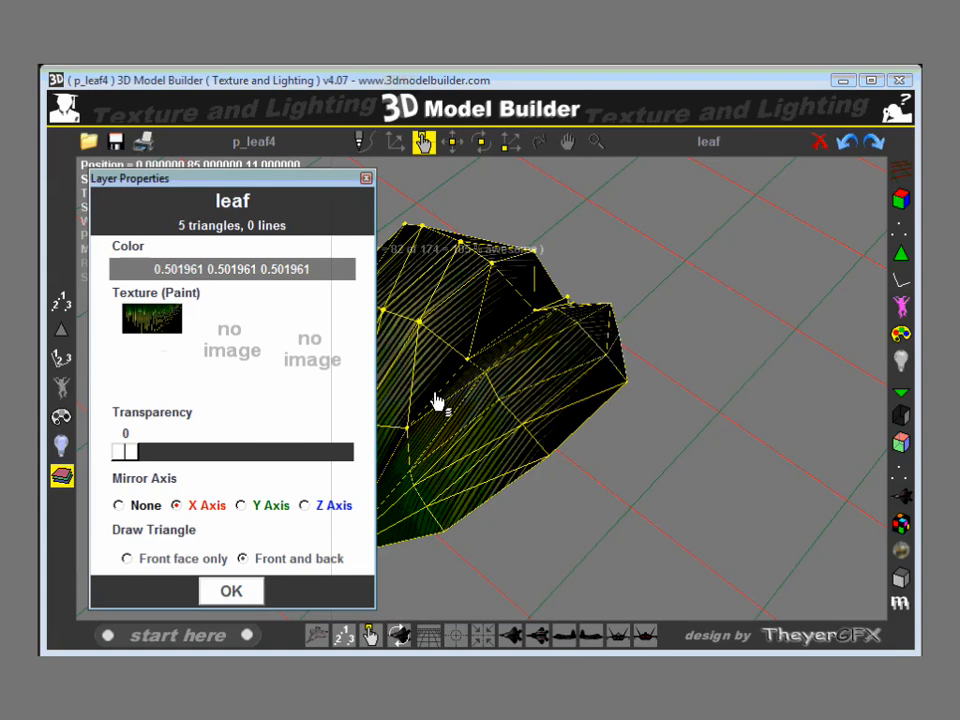
- Map the leaf texture's width to the Y Axis and its height to the X Axis, and accept the layer properties
{"action": "left_click", "coordinate": [163, 320]}
{"action": "mouse_move", "coordinate": [219, 464]}
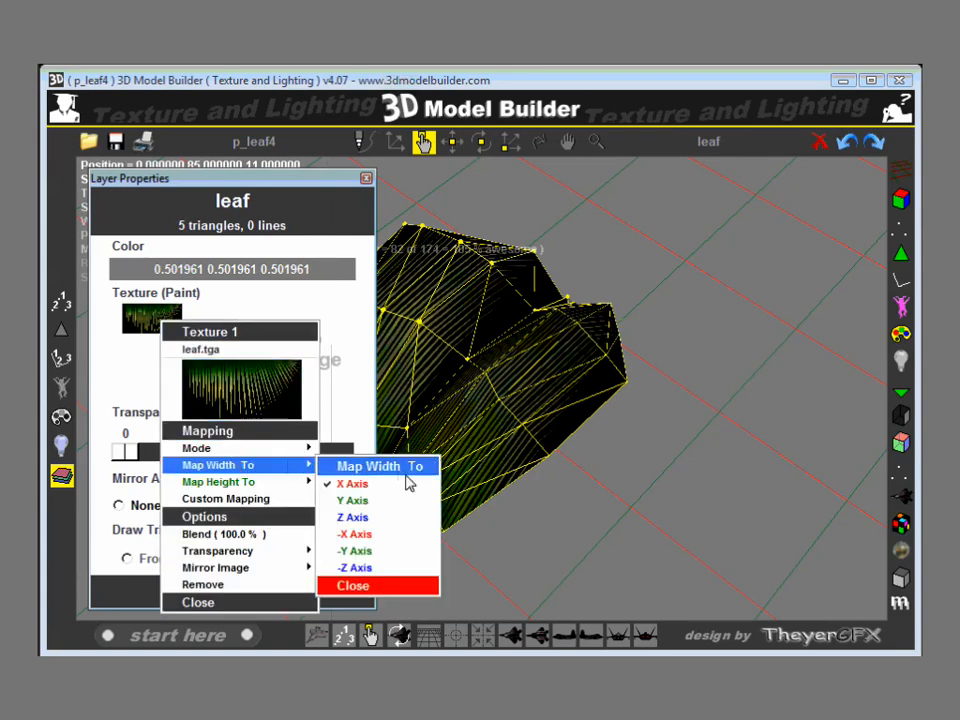
{"action": "left_click", "coordinate": [390, 503]}
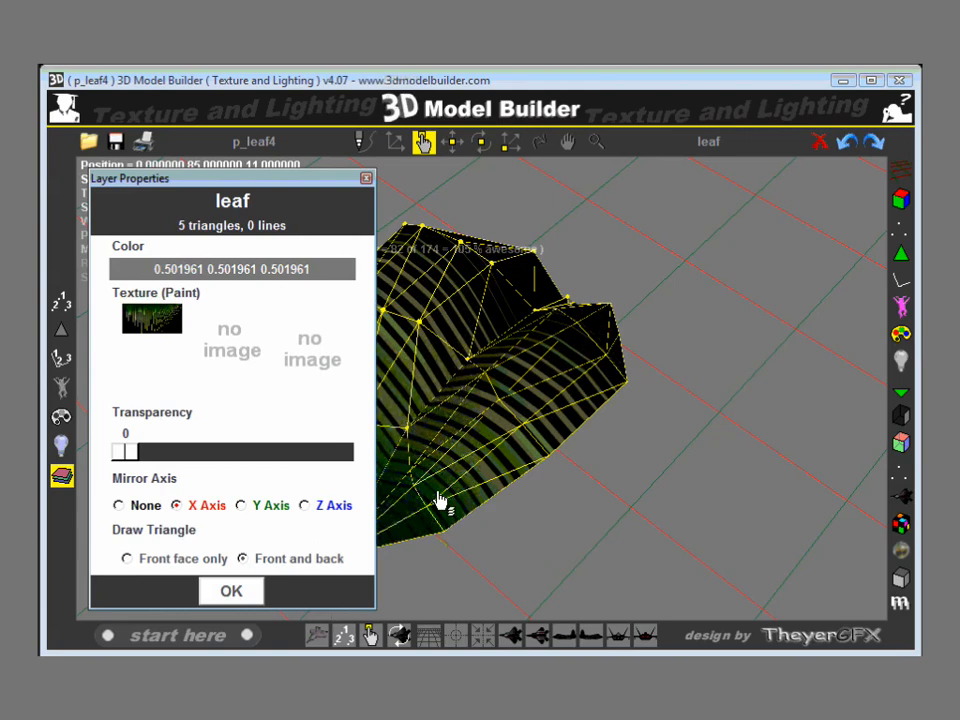
{"action": "left_click", "coordinate": [140, 323]}
{"action": "mouse_move", "coordinate": [212, 482]}
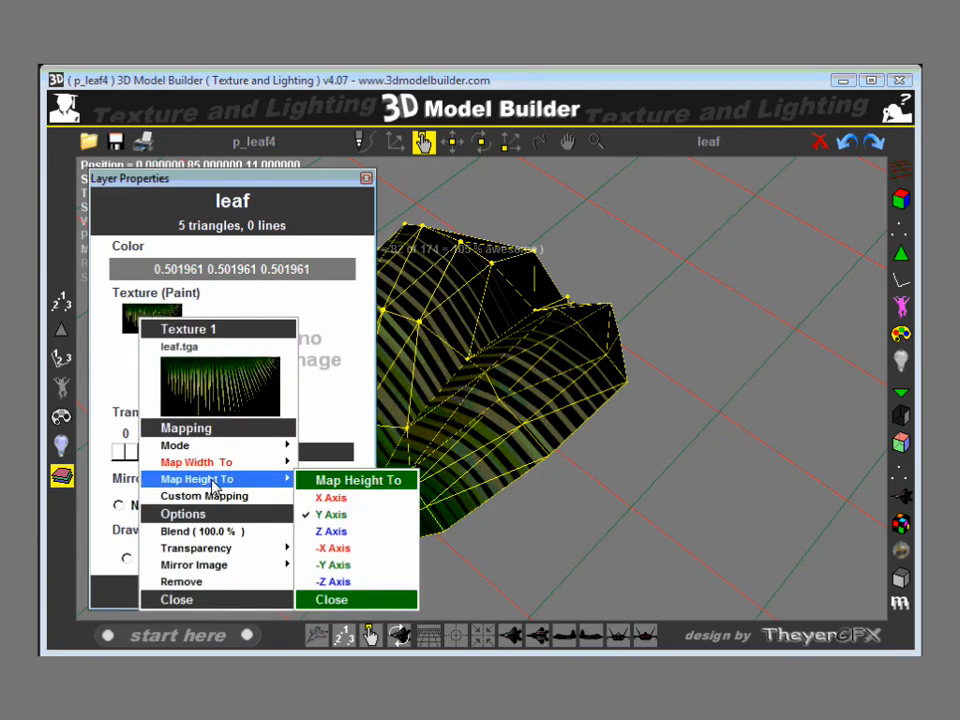
{"action": "left_click", "coordinate": [333, 498]}
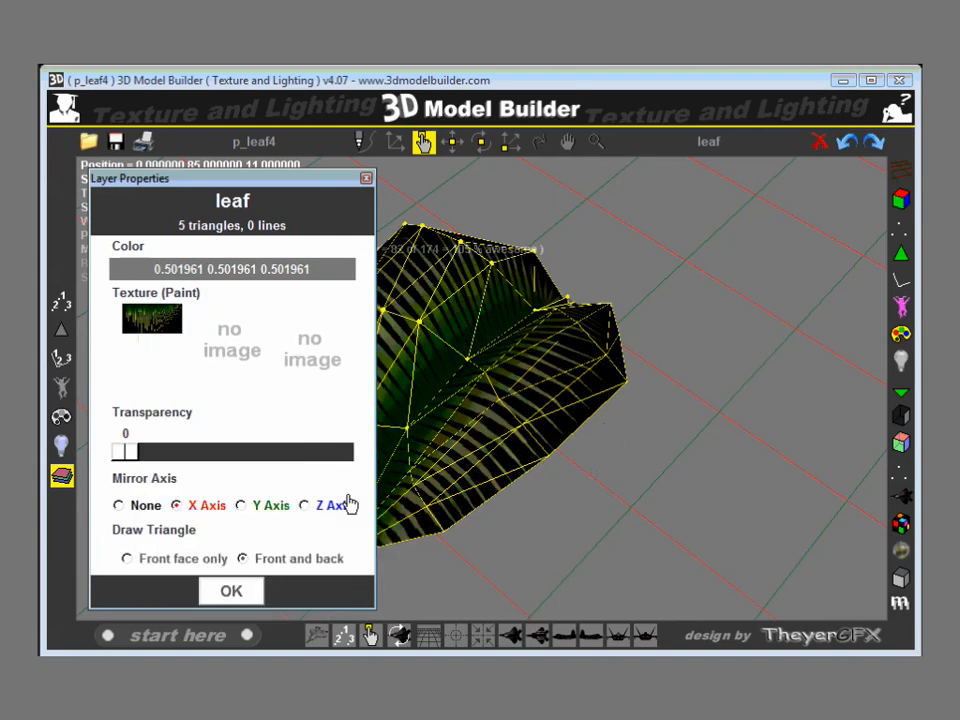
{"action": "left_click", "coordinate": [231, 591]}
- Flip the leaf layer's texture by mapping its width to the -Y Axis
{"action": "left_click", "coordinate": [540, 142]}
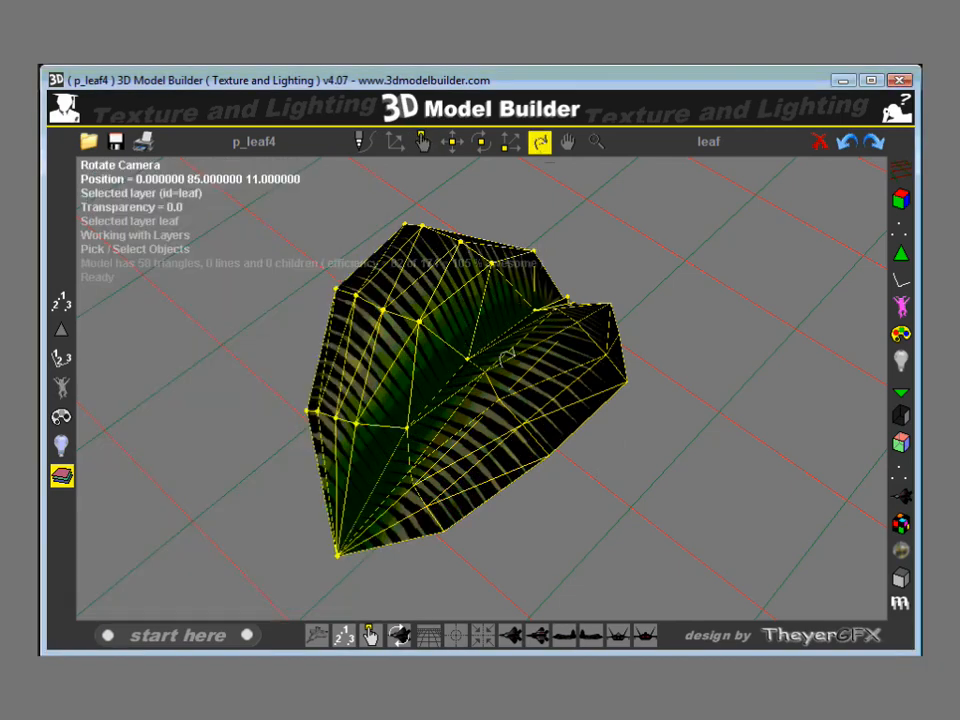
{"action": "left_click_drag", "start_coordinate": [507, 356], "coordinate": [508, 315]}
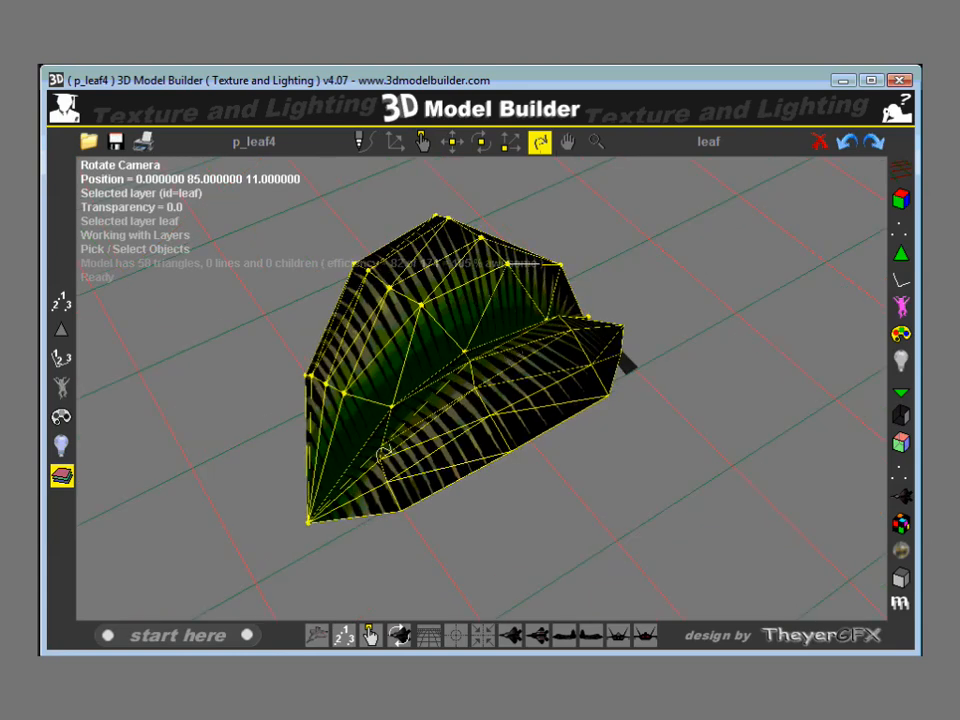
{"action": "left_click", "coordinate": [424, 141]}
{"action": "left_click", "coordinate": [489, 372]}
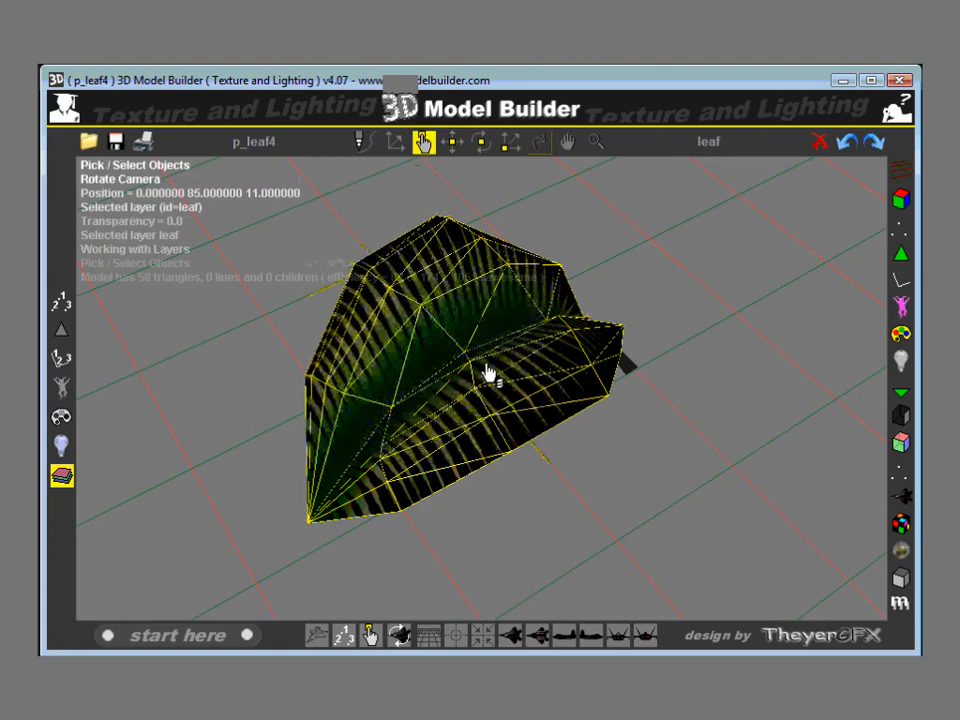
{"action": "double_click", "coordinate": [489, 373]}
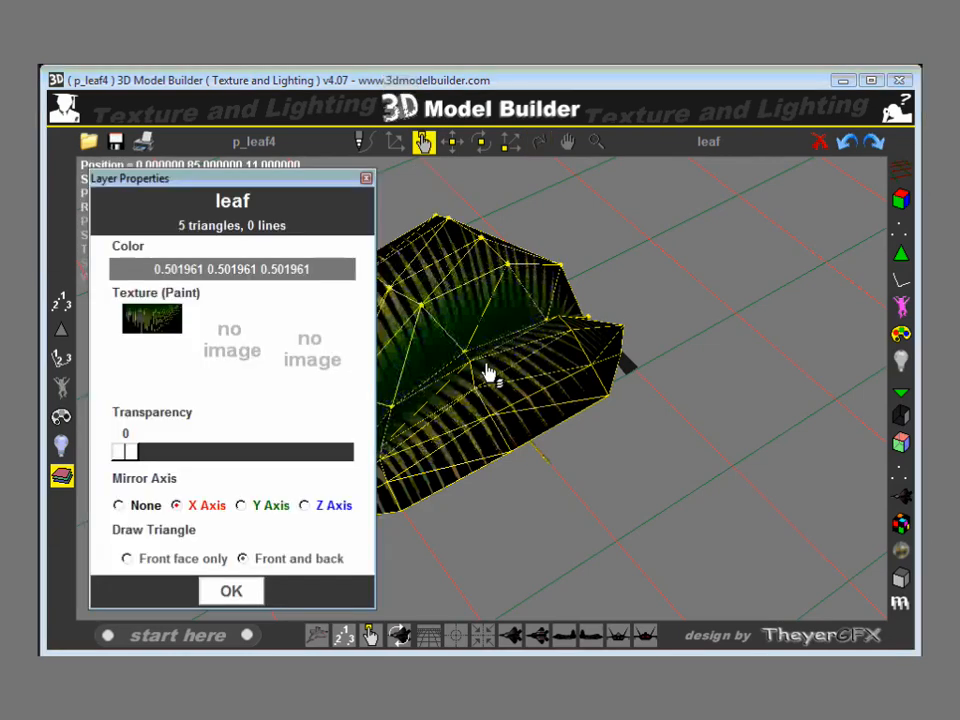
{"action": "left_click", "coordinate": [143, 327]}
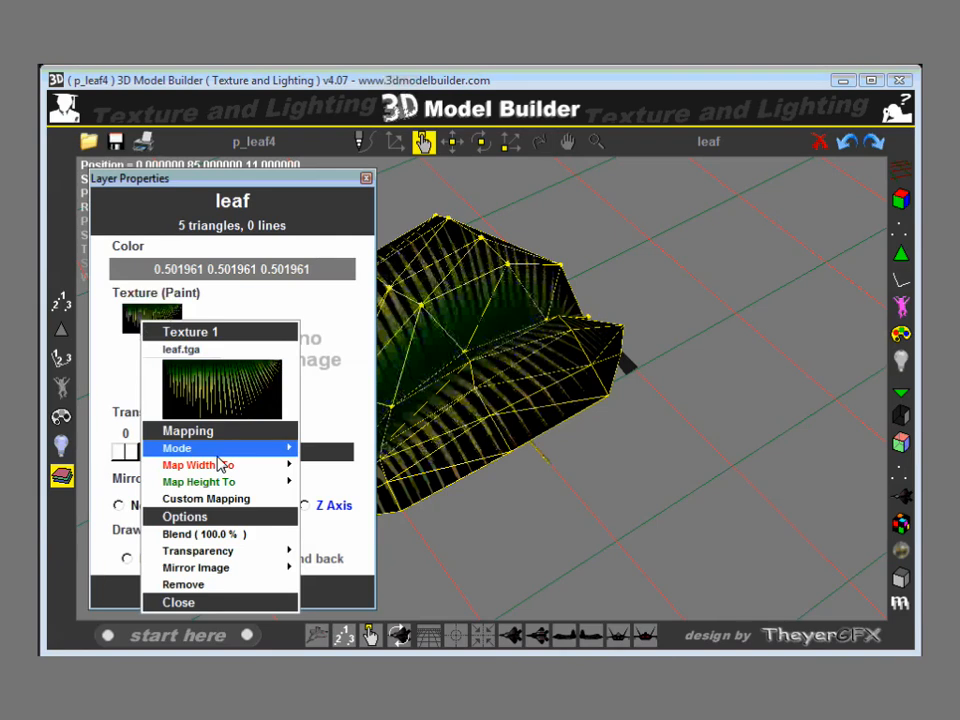
{"action": "left_click", "coordinate": [331, 549]}
{"action": "left_click", "coordinate": [224, 596]}
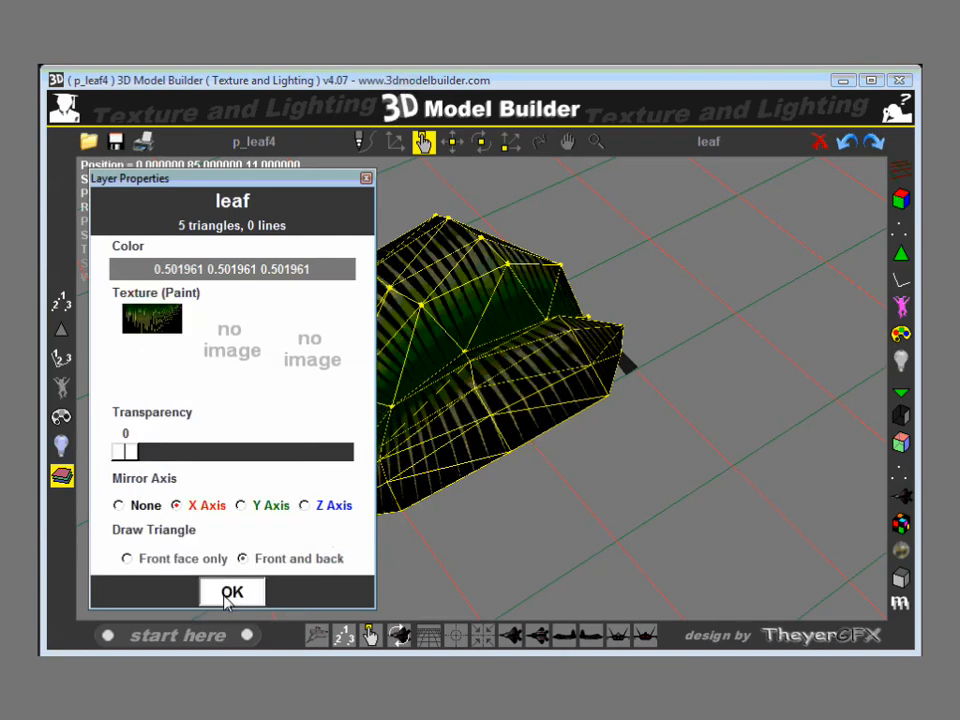
- Check the flipped texture on the leaf and save the p_leaf4 model
{"action": "left_click", "coordinate": [540, 142]}
{"action": "mouse_move", "coordinate": [507, 331]}
{"action": "left_mouse_down"}
{"action": "mouse_move", "coordinate": [552, 296]}
{"action": "mouse_move", "coordinate": [454, 335]}
{"action": "mouse_move", "coordinate": [500, 350]}
{"action": "left_mouse_up"}
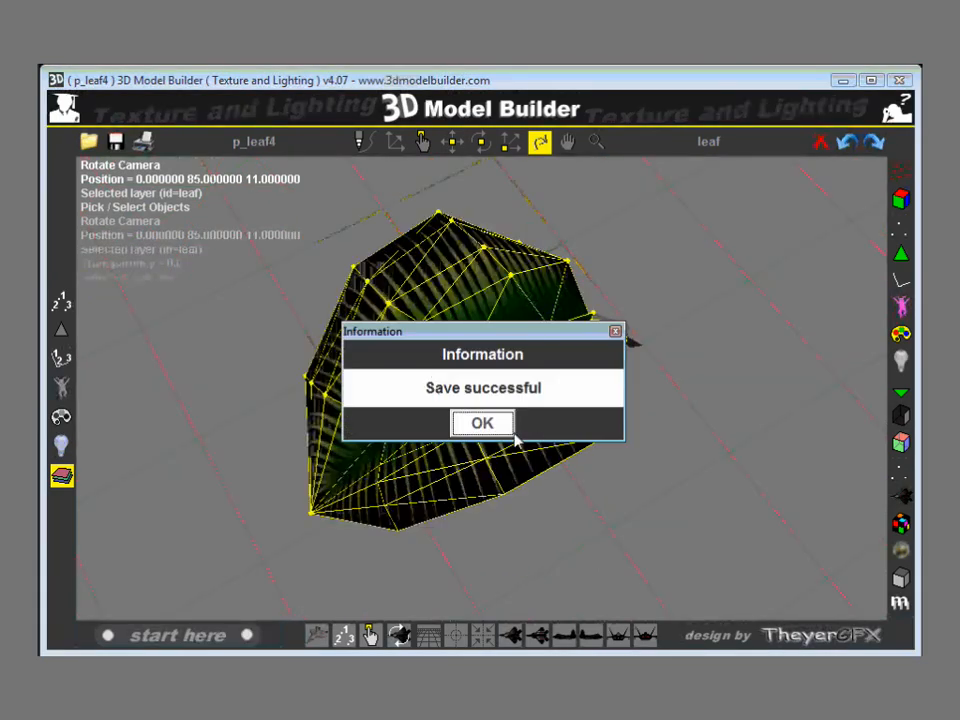
{"action": "left_click", "coordinate": [490, 420]}
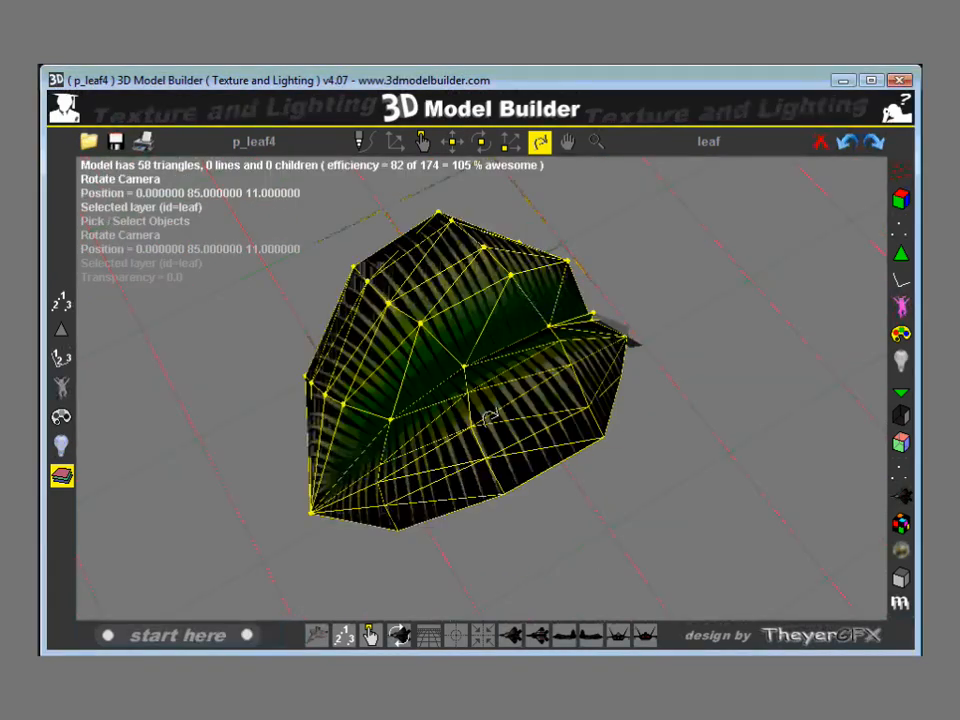
- Open trees.mod and examine the leaf texture on all the palms from several angles
{"action": "left_click", "coordinate": [261, 149]}
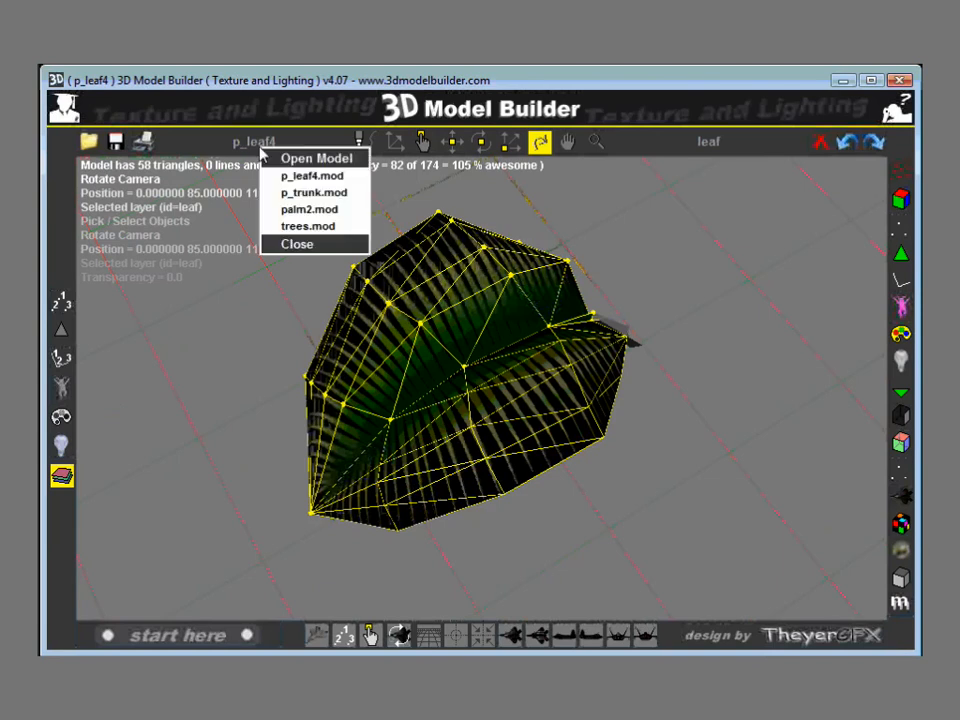
{"action": "left_click", "coordinate": [308, 226]}
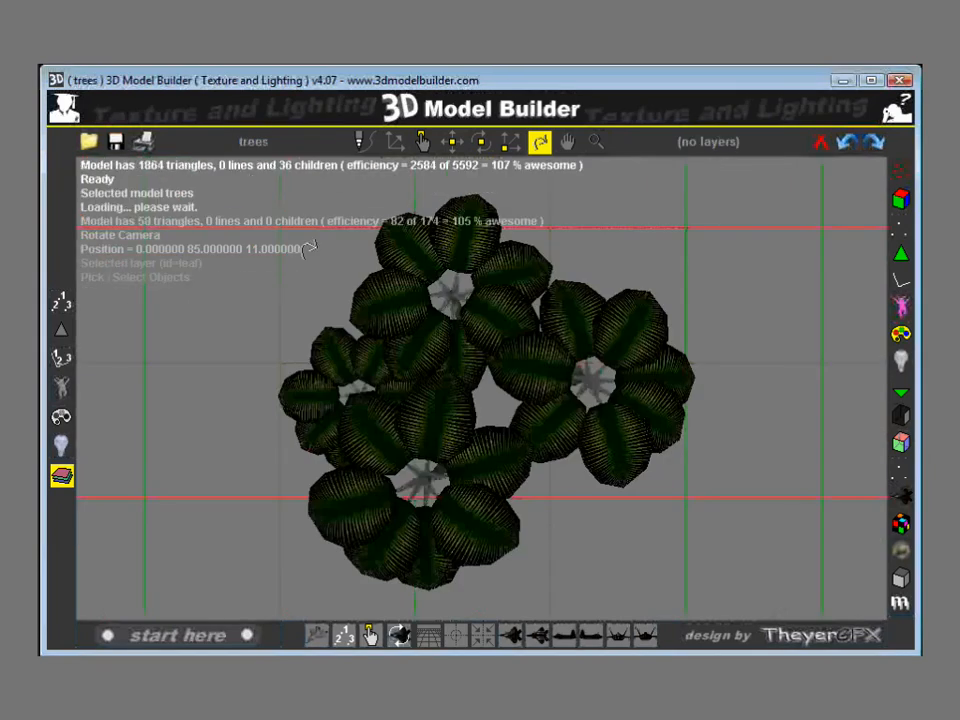
{"action": "left_click_drag", "start_coordinate": [441, 463], "coordinate": [390, 418]}
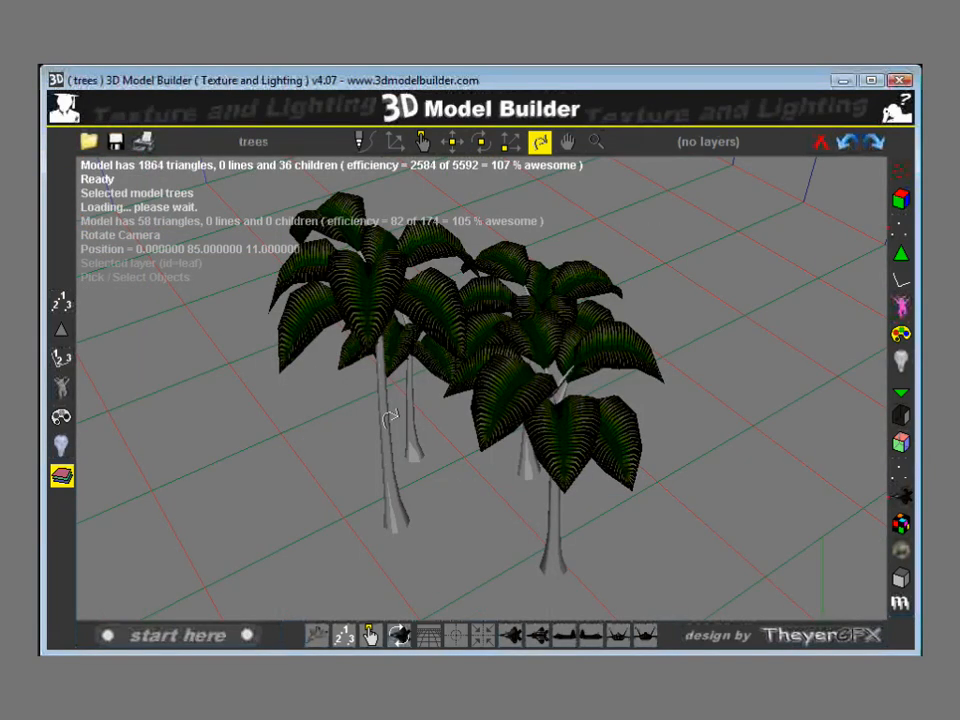
{"action": "left_click_drag", "start_coordinate": [390, 418], "coordinate": [506, 337]}
{"action": "scroll", "coordinate": [506, 337], "scroll_direction": "up", "scroll_amount": 3}
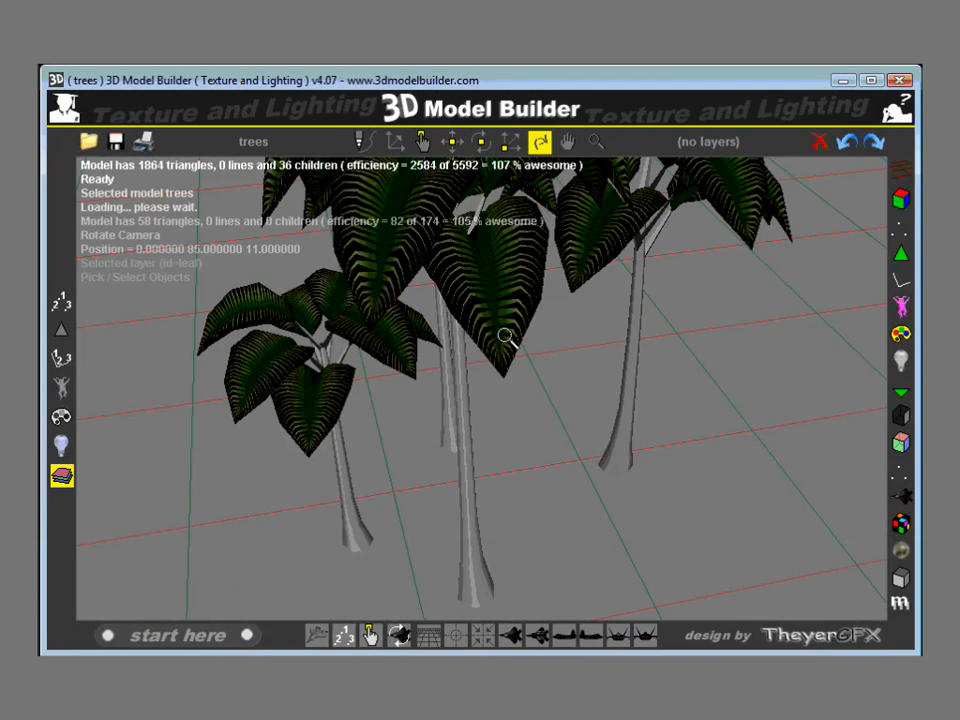
{"action": "right_click_drag", "start_coordinate": [505, 337], "coordinate": [487, 359]}
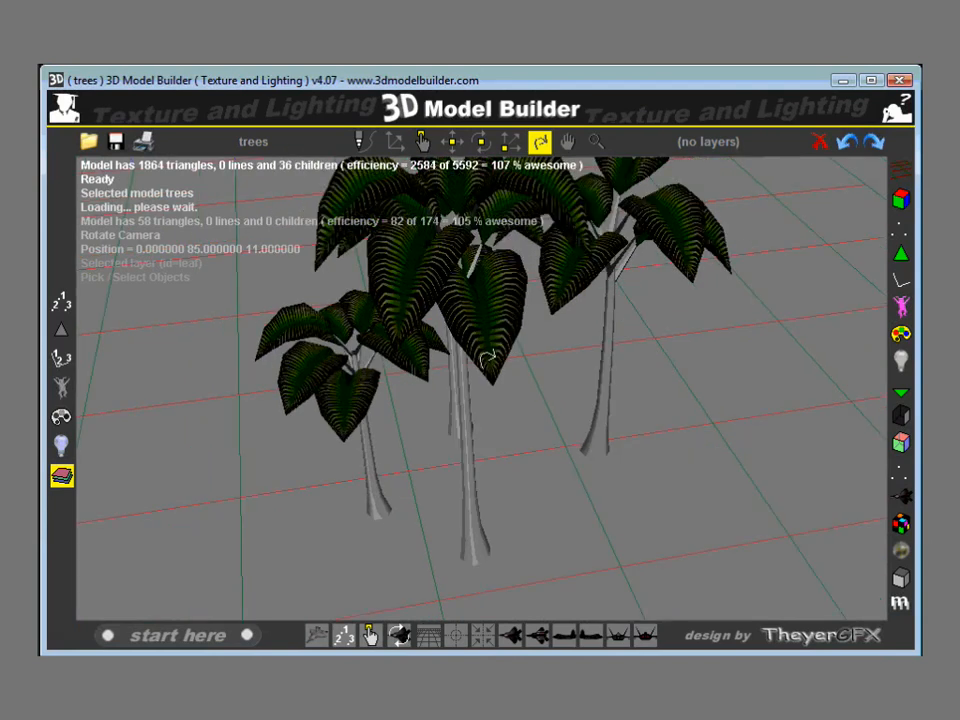
{"action": "left_click_drag", "start_coordinate": [488, 358], "coordinate": [494, 468]}
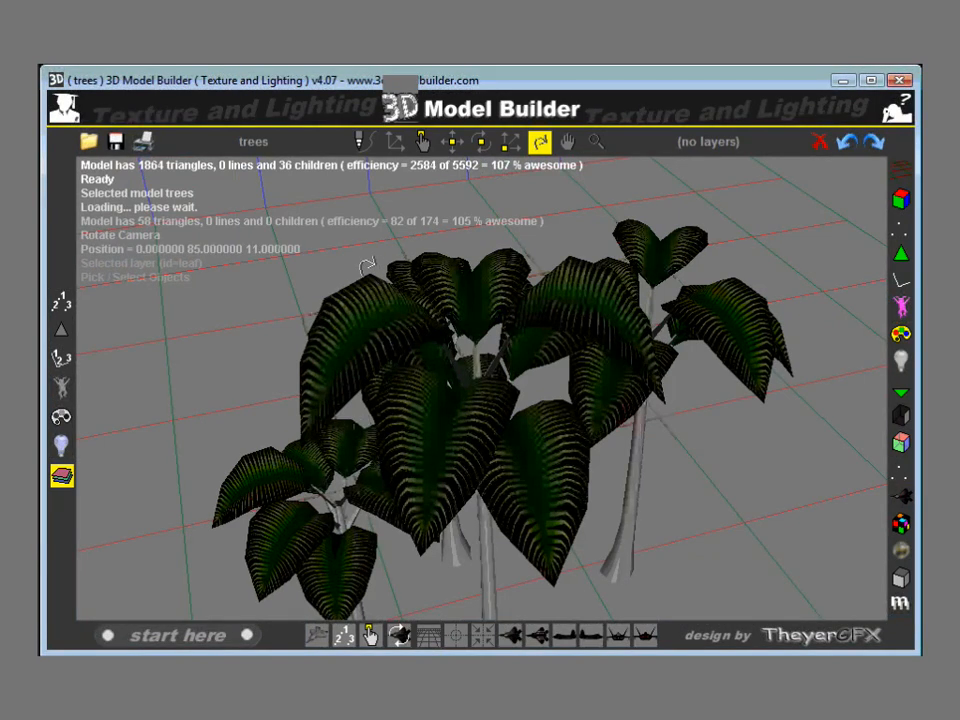
- Open p_leaf4.mod without saving trees, and set black as the invisible color of the leaf layer's leaf.tga texture
{"action": "left_click", "coordinate": [246, 143]}
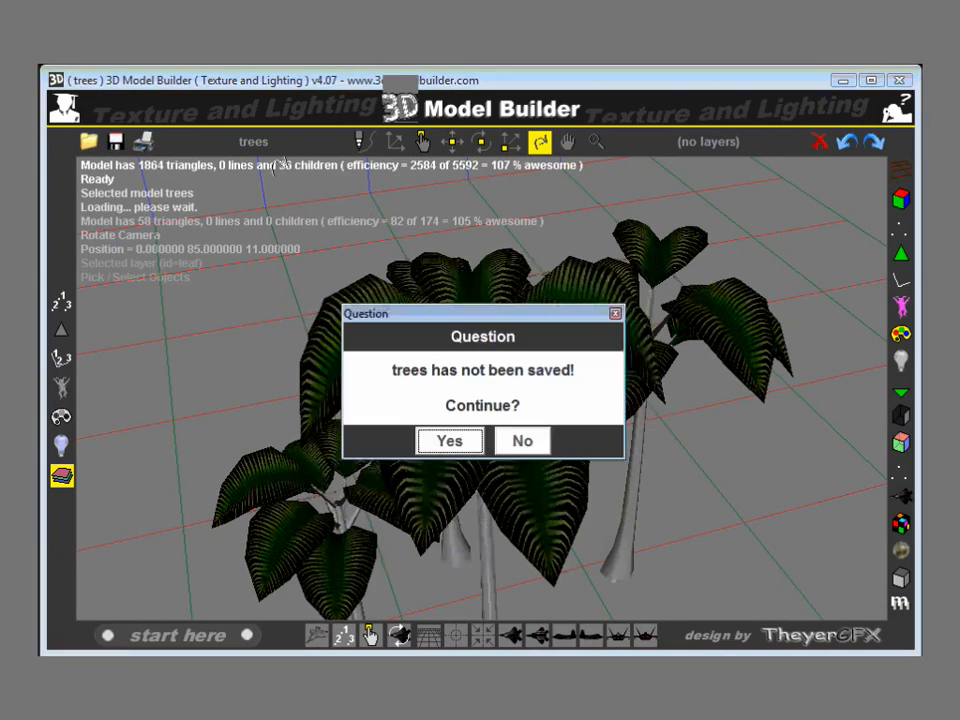
{"action": "left_click", "coordinate": [452, 441]}
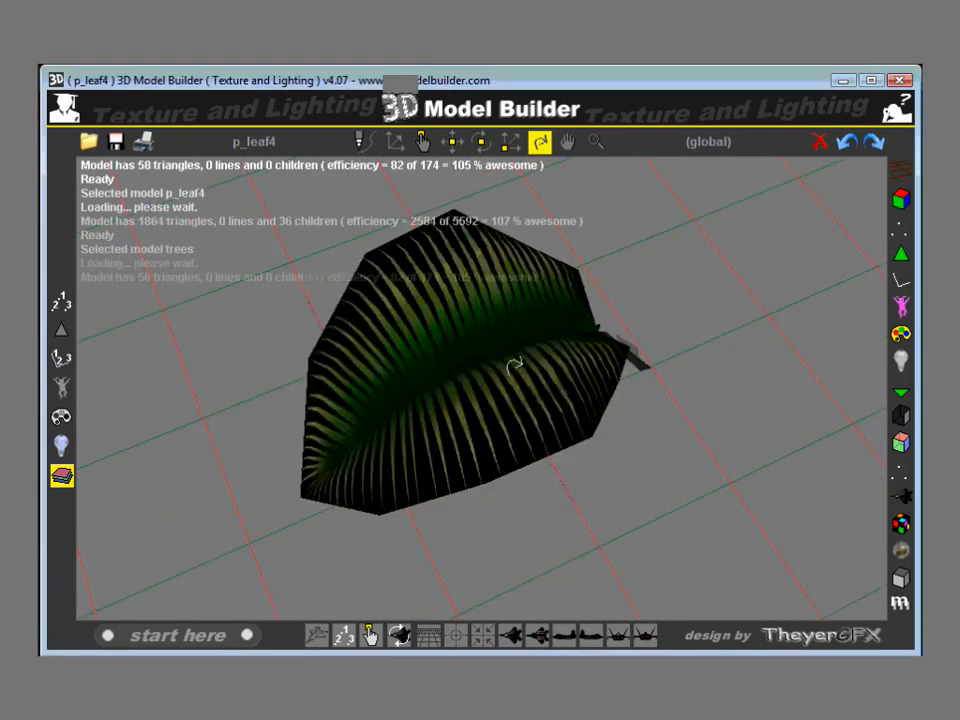
{"action": "left_click", "coordinate": [423, 142]}
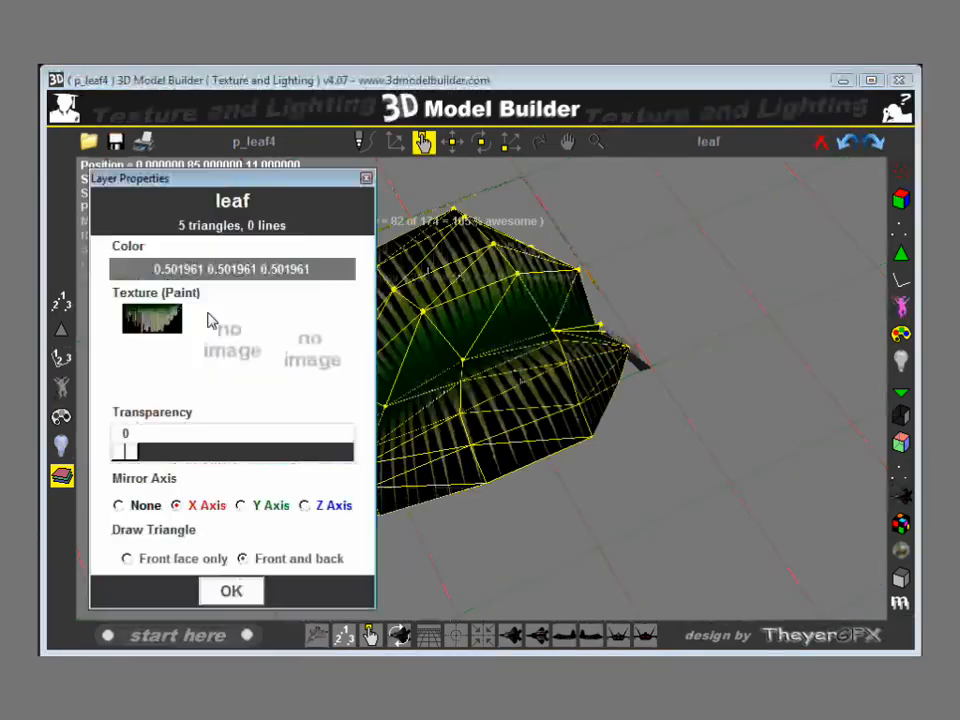
{"action": "left_click", "coordinate": [168, 316]}
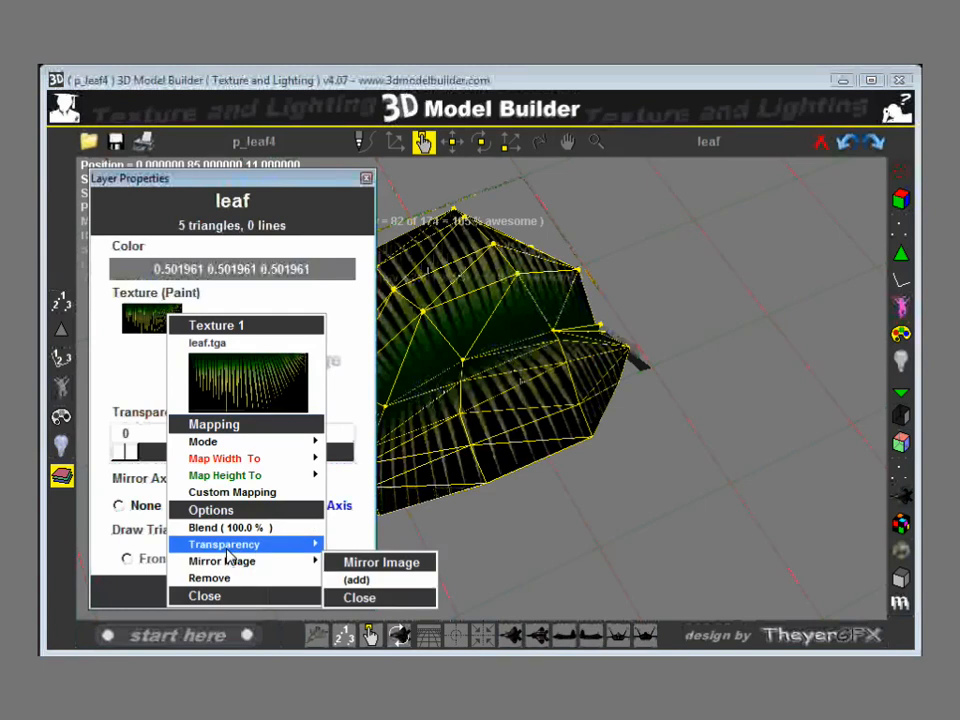
{"action": "left_click", "coordinate": [380, 565]}
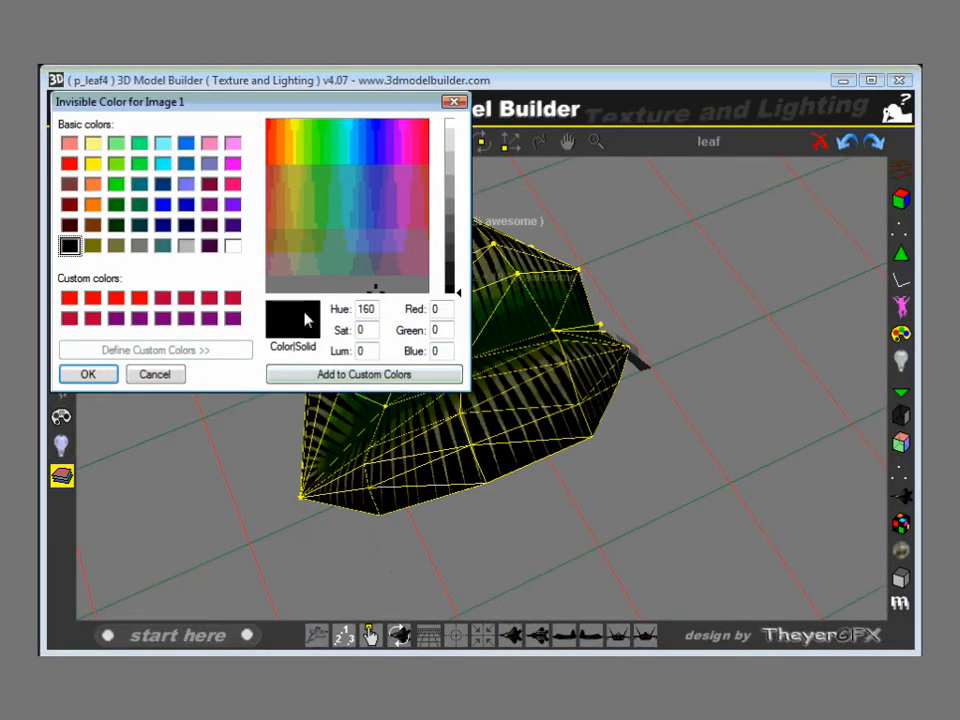
{"action": "left_click", "coordinate": [88, 374]}
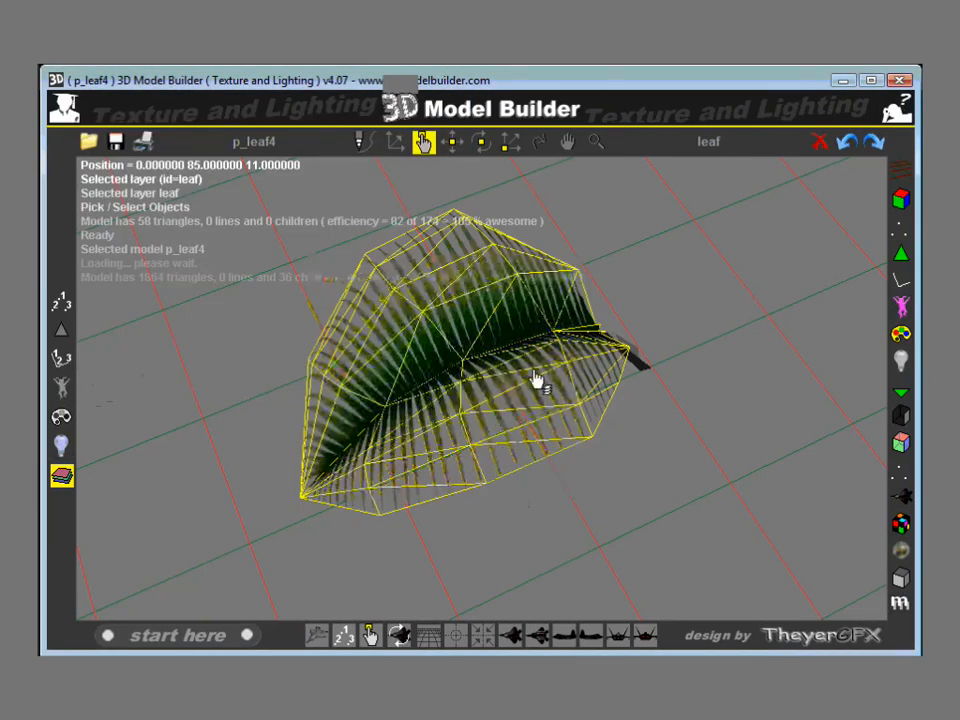
- Add the stem image as the first texture of the leaf's stem layer and accept the layer properties
{"action": "left_click", "coordinate": [539, 142]}
{"action": "left_click_drag", "start_coordinate": [486, 375], "coordinate": [410, 320]}
{"action": "left_click", "coordinate": [423, 141]}
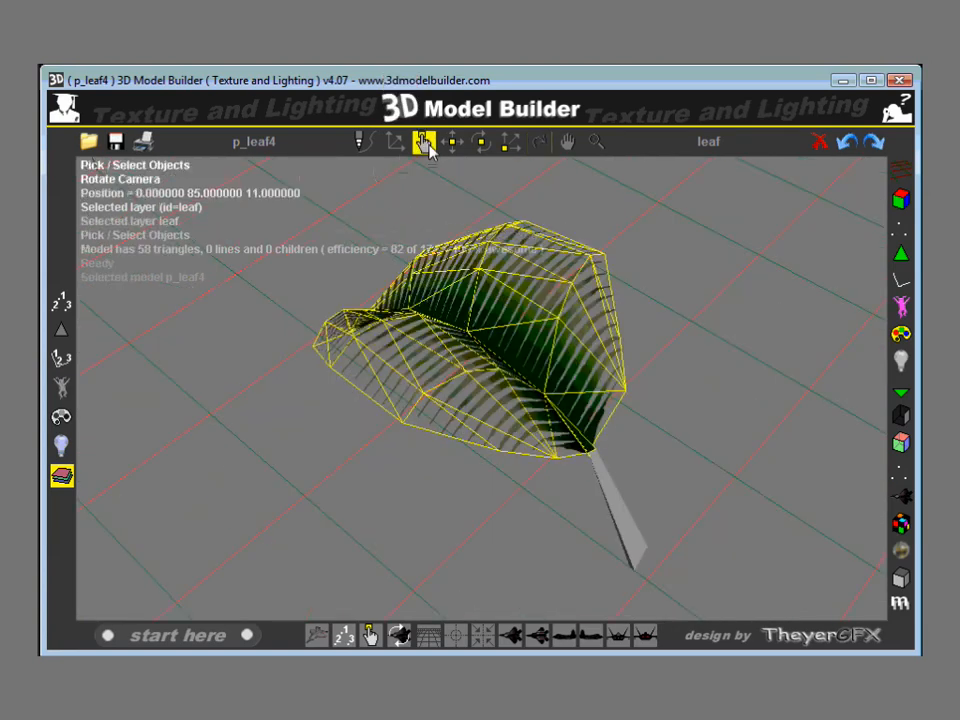
{"action": "double_click", "coordinate": [610, 507]}
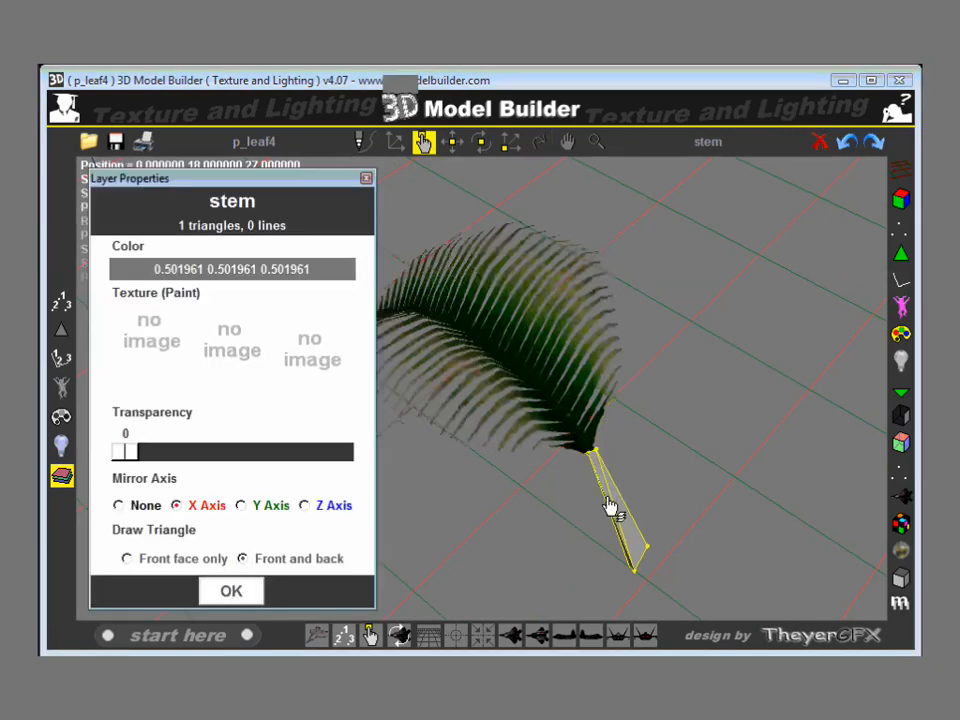
{"action": "left_click", "coordinate": [150, 332]}
{"action": "left_click", "coordinate": [172, 354]}
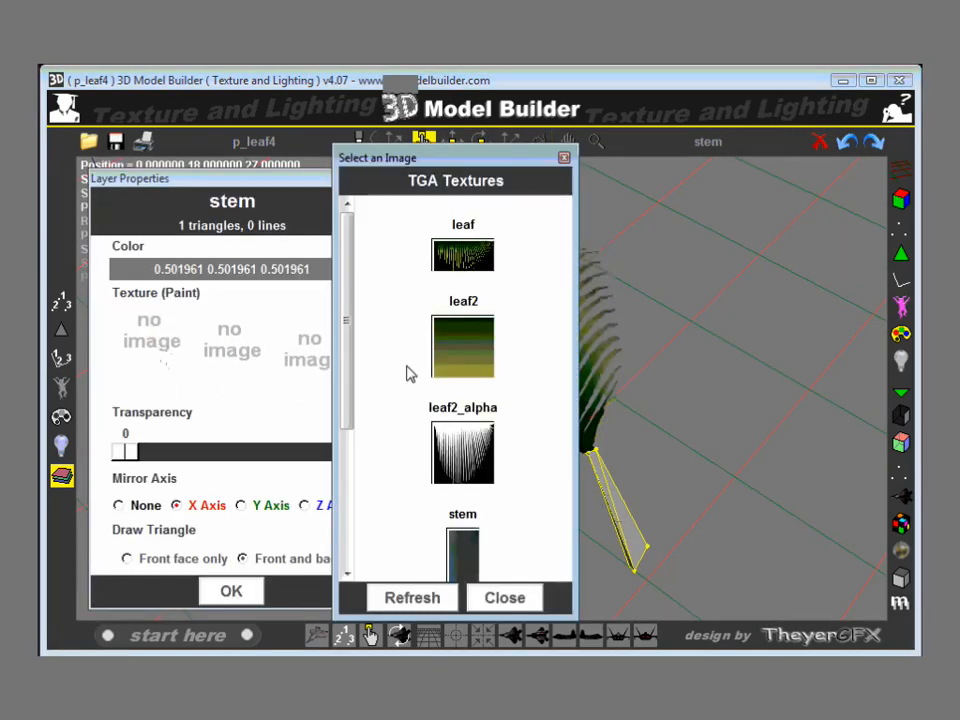
{"action": "left_click_drag", "start_coordinate": [347, 354], "coordinate": [349, 493]}
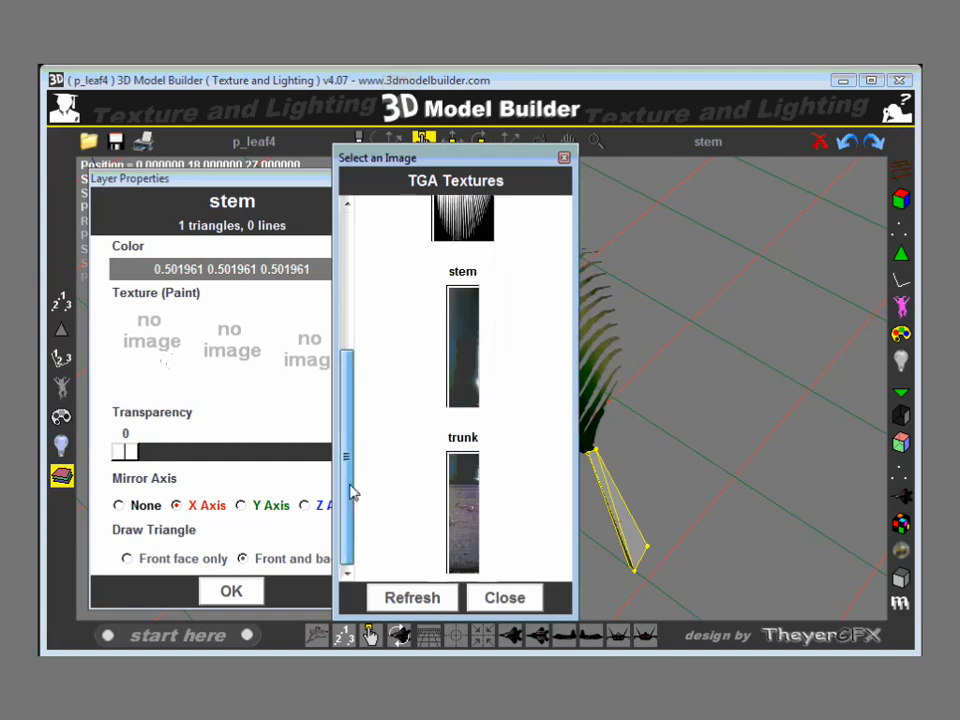
{"action": "left_click", "coordinate": [460, 365]}
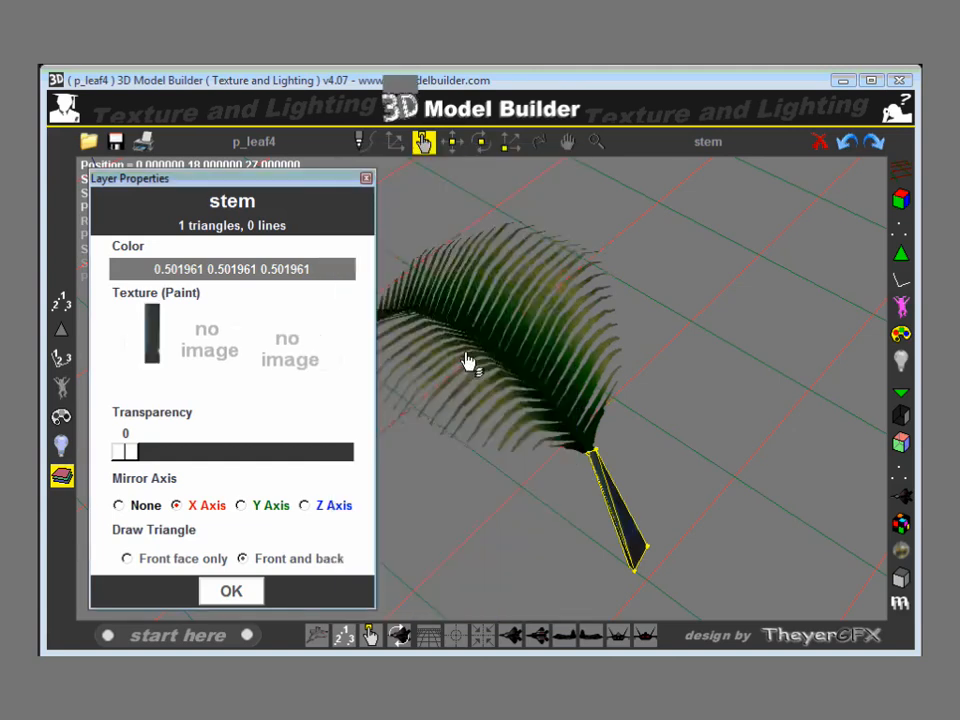
{"action": "left_click", "coordinate": [232, 592]}
- Check the textured stem from another angle and save the p_leaf4 model
{"action": "left_click_drag", "start_coordinate": [399, 506], "coordinate": [400, 380]}
{"action": "left_click", "coordinate": [116, 141]}
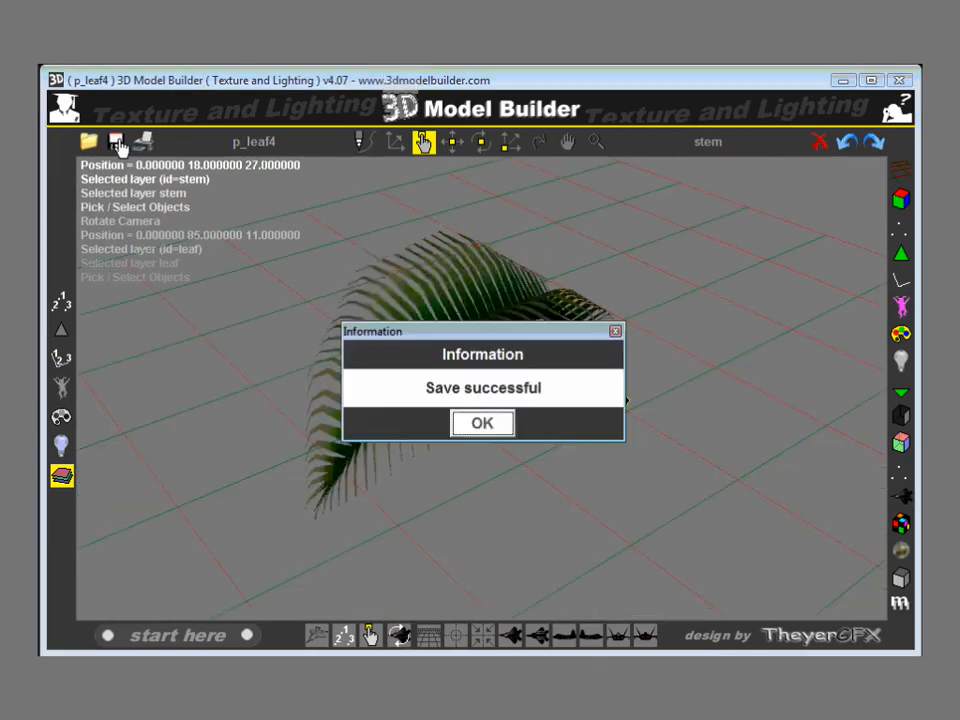
{"action": "left_click", "coordinate": [482, 424]}
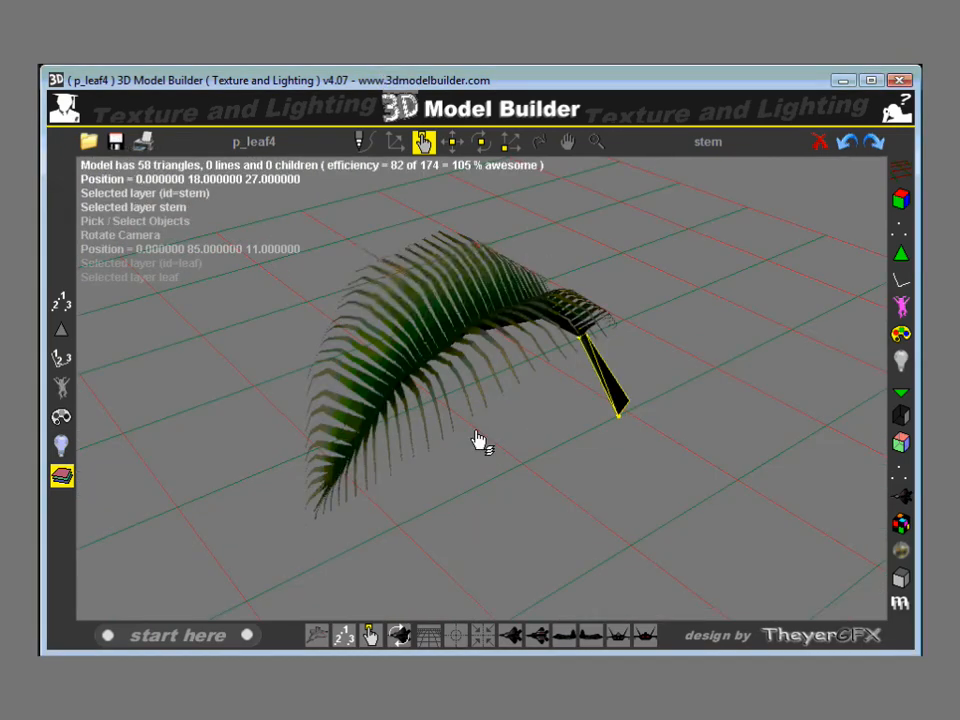
- Open p_trunk.mod and add the trunk image as the first texture of its triangles layer
{"action": "left_click", "coordinate": [253, 148]}
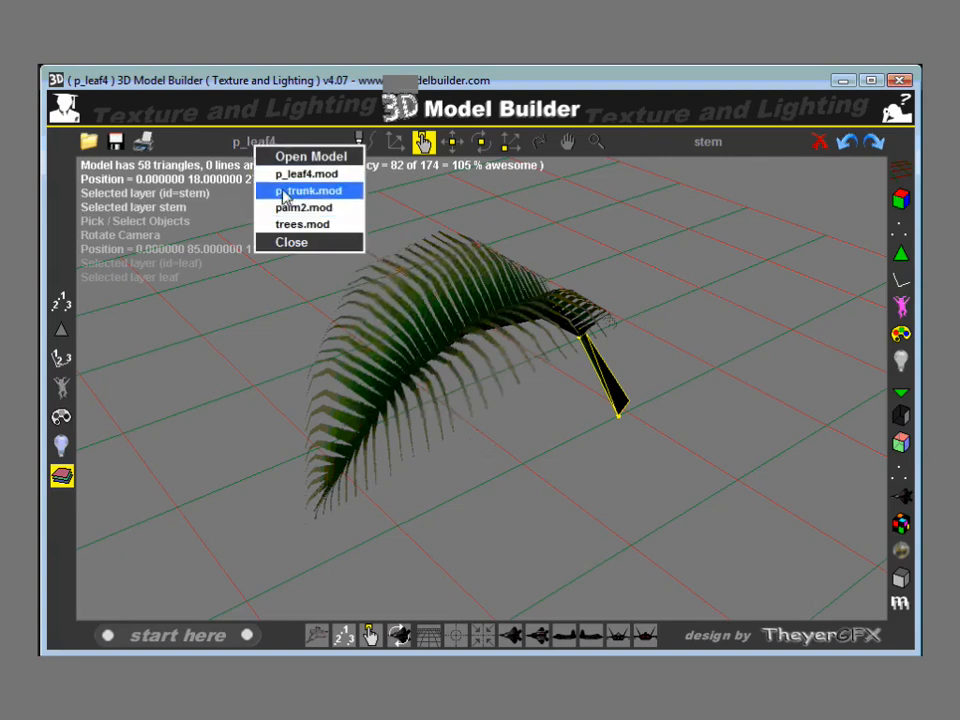
{"action": "left_click", "coordinate": [270, 189]}
{"action": "left_click_drag", "start_coordinate": [274, 187], "coordinate": [422, 330]}
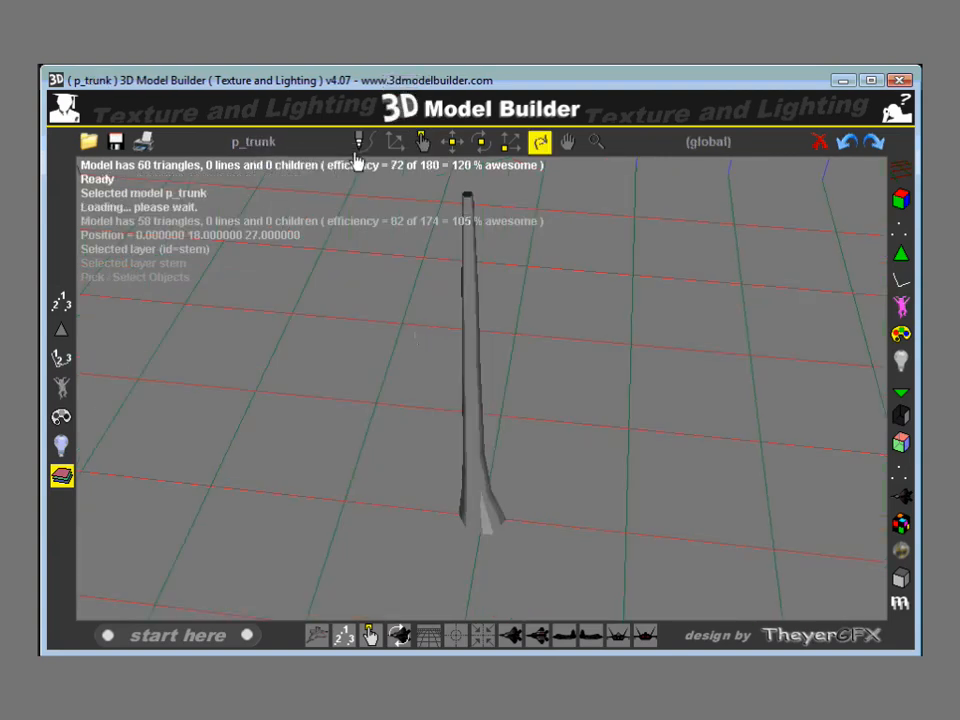
{"action": "left_click", "coordinate": [424, 148]}
{"action": "double_click", "coordinate": [480, 405]}
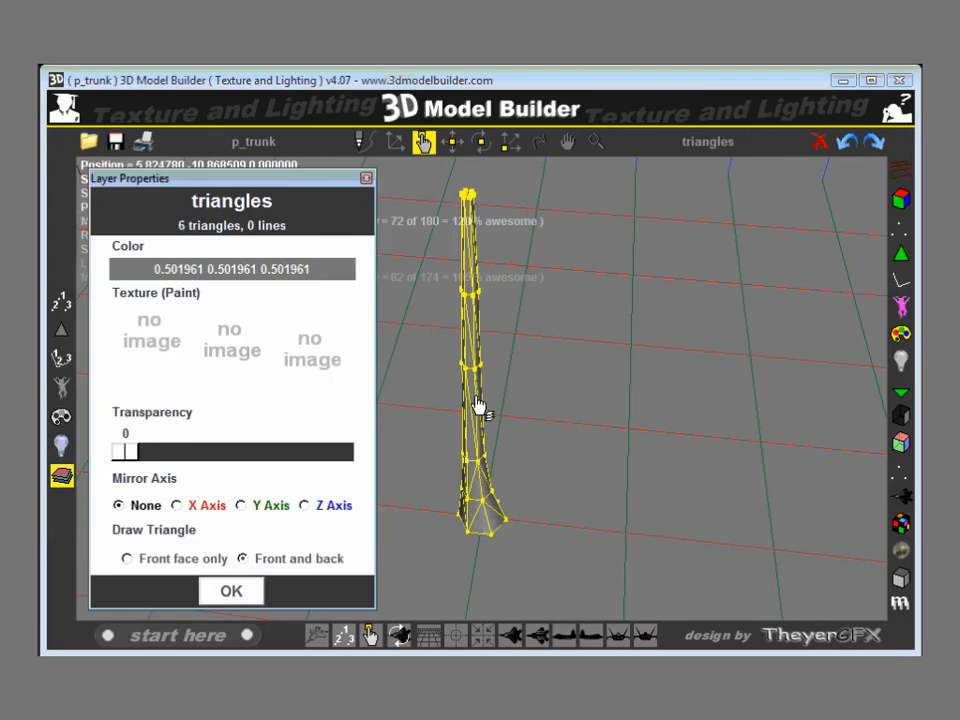
{"action": "left_click", "coordinate": [144, 330]}
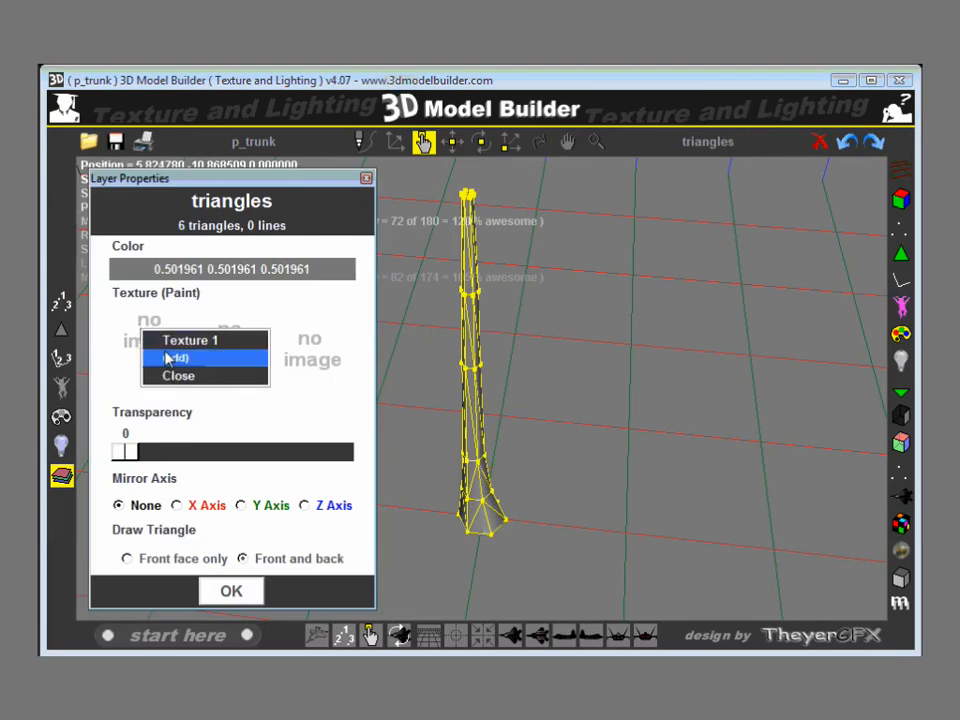
{"action": "left_click", "coordinate": [160, 358]}
{"action": "left_click", "coordinate": [459, 509]}
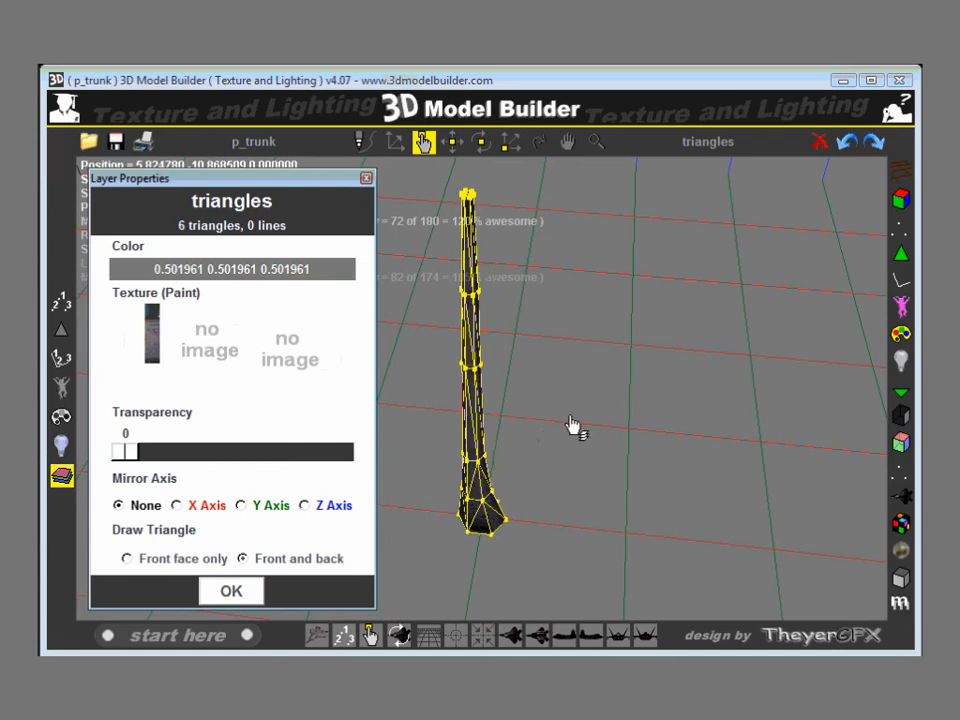
{"action": "middle_click_drag", "start_coordinate": [593, 415], "coordinate": [570, 408]}
{"action": "left_click", "coordinate": [614, 409]}
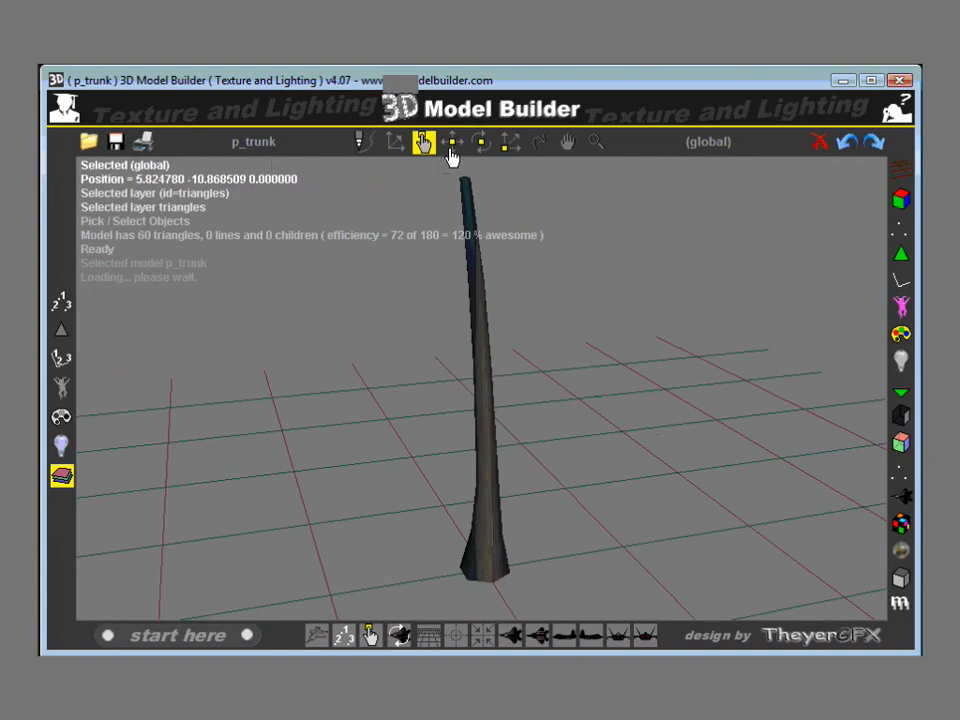
- Map the height of the trunk.tga texture on the triangles layer to the Z Axis
{"action": "left_click", "coordinate": [492, 455]}
{"action": "double_click", "coordinate": [492, 455]}
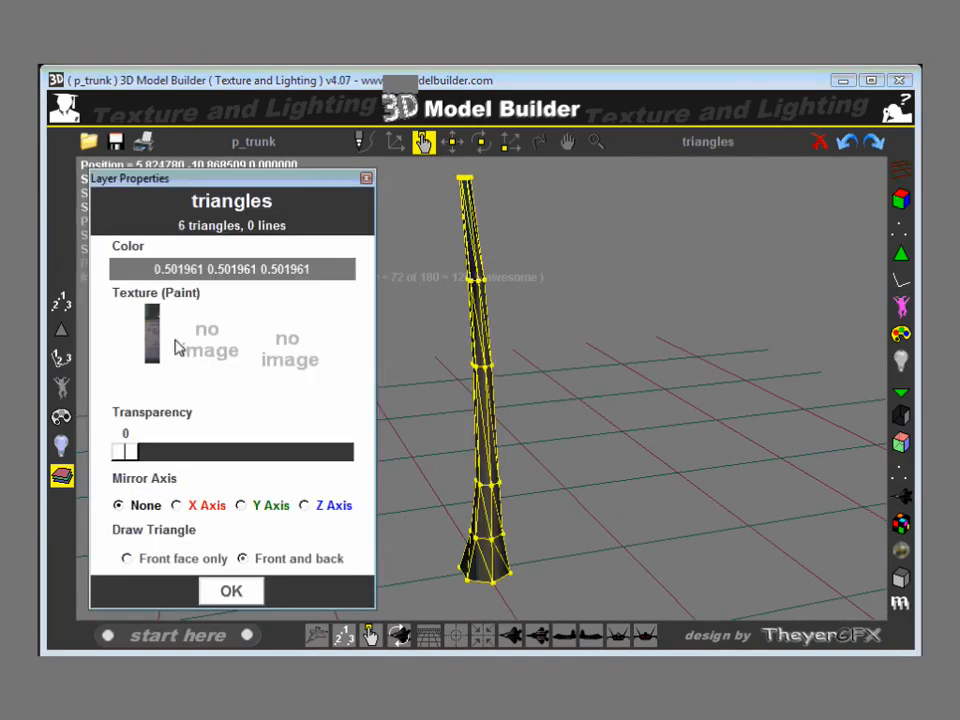
{"action": "left_click", "coordinate": [153, 338]}
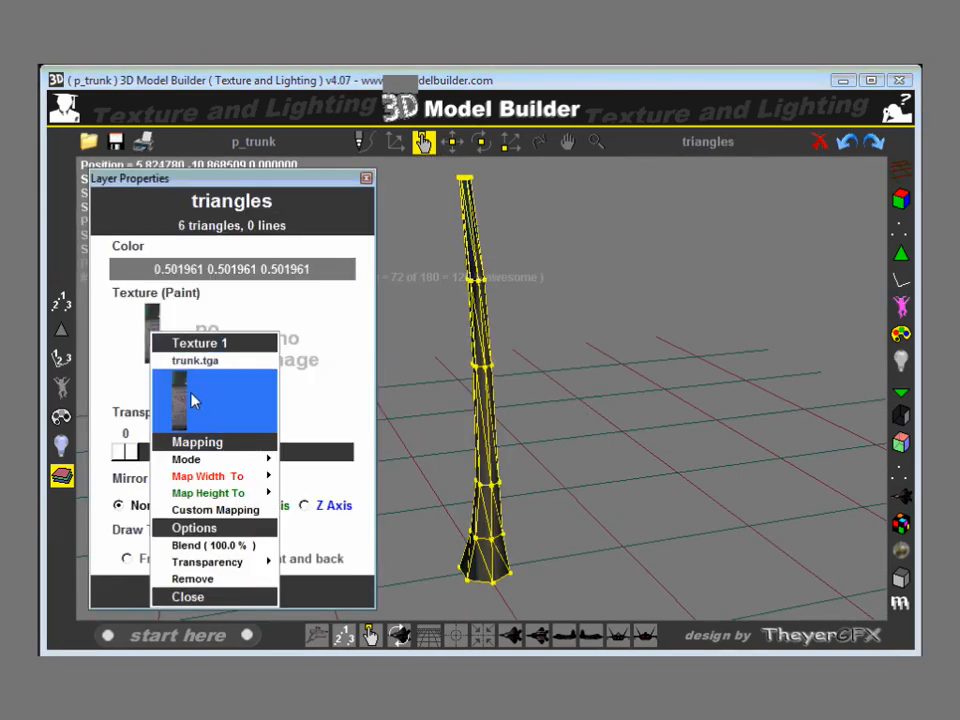
{"action": "mouse_move", "coordinate": [216, 494]}
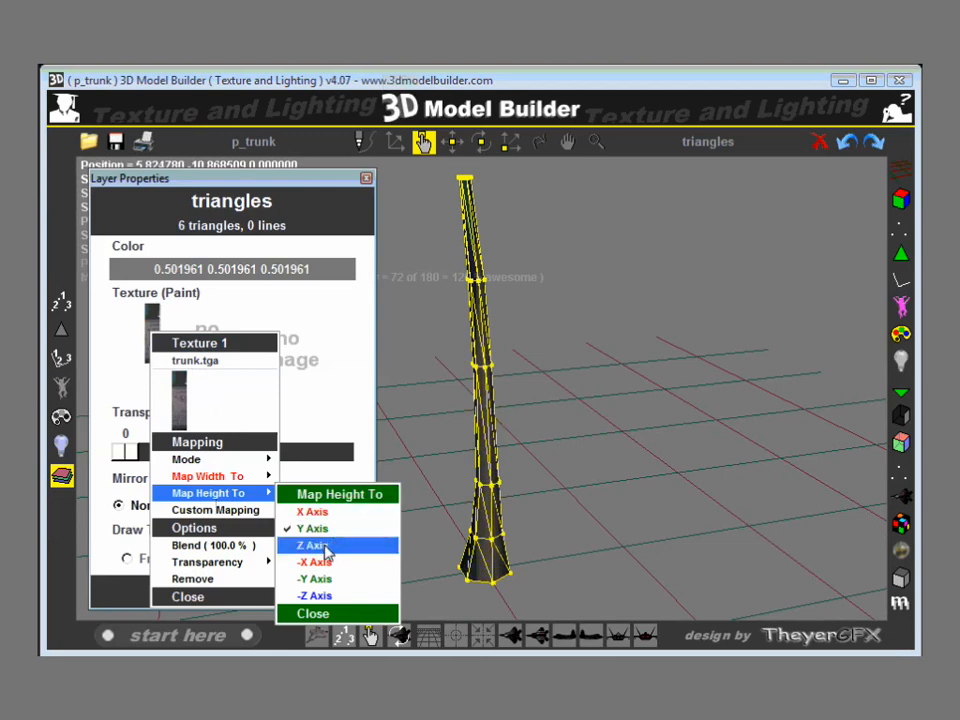
{"action": "left_click", "coordinate": [326, 548]}
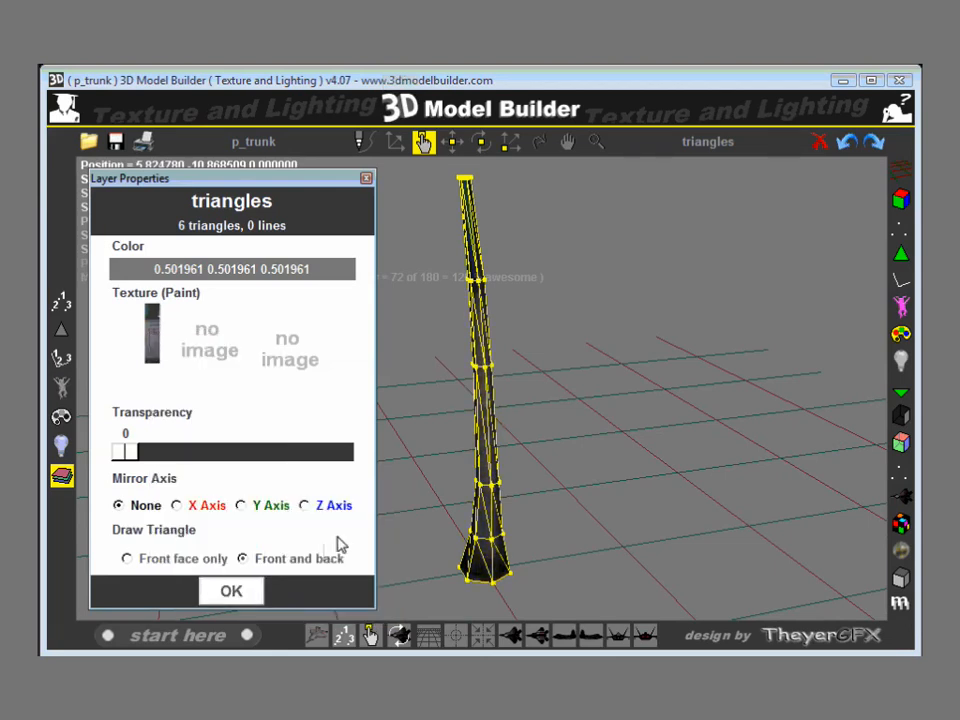
- Try pure green (0, 255, 0) as the color of the trunk's triangles layer
{"action": "left_click", "coordinate": [231, 273]}
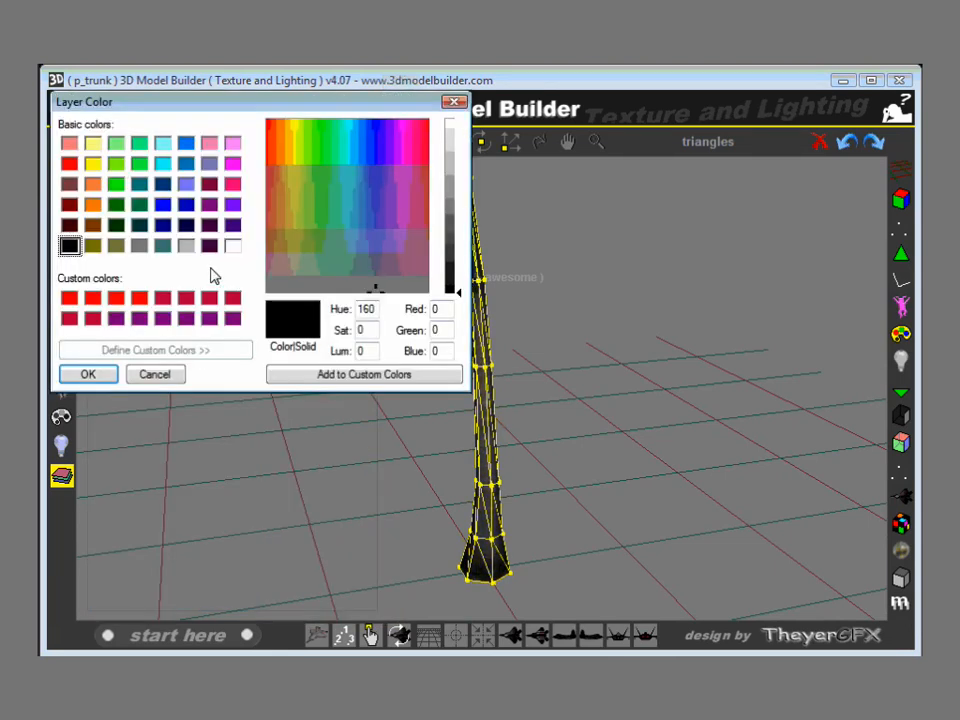
{"action": "left_click", "coordinate": [116, 186]}
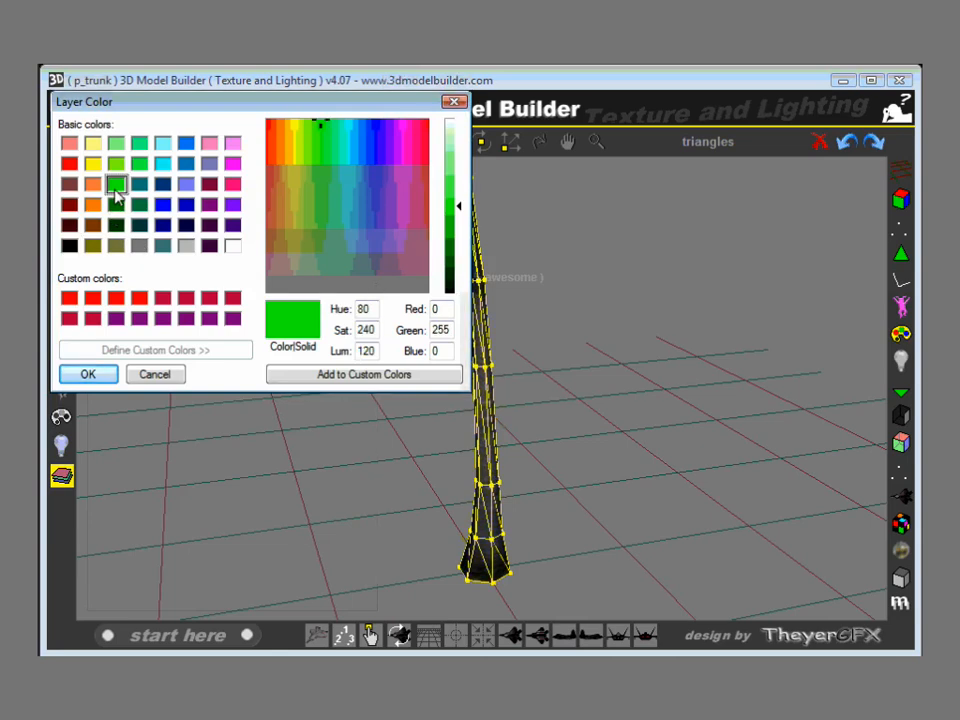
{"action": "left_click", "coordinate": [90, 378]}
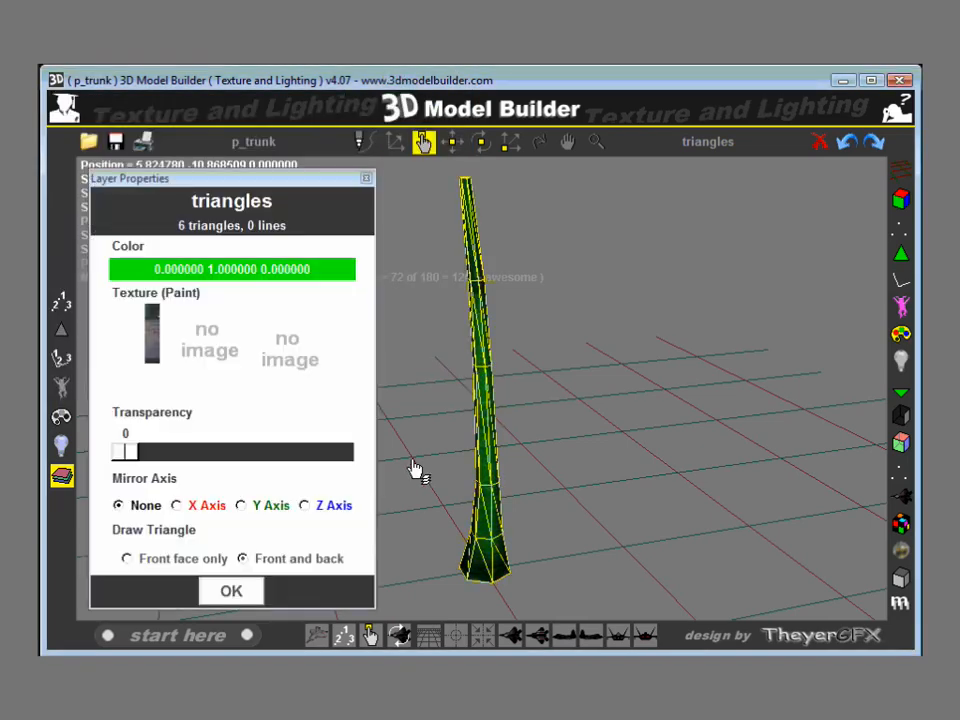
- Set the color of the trunk's triangles layer to yellowish green (128, 255, 0)
{"action": "left_click", "coordinate": [255, 275]}
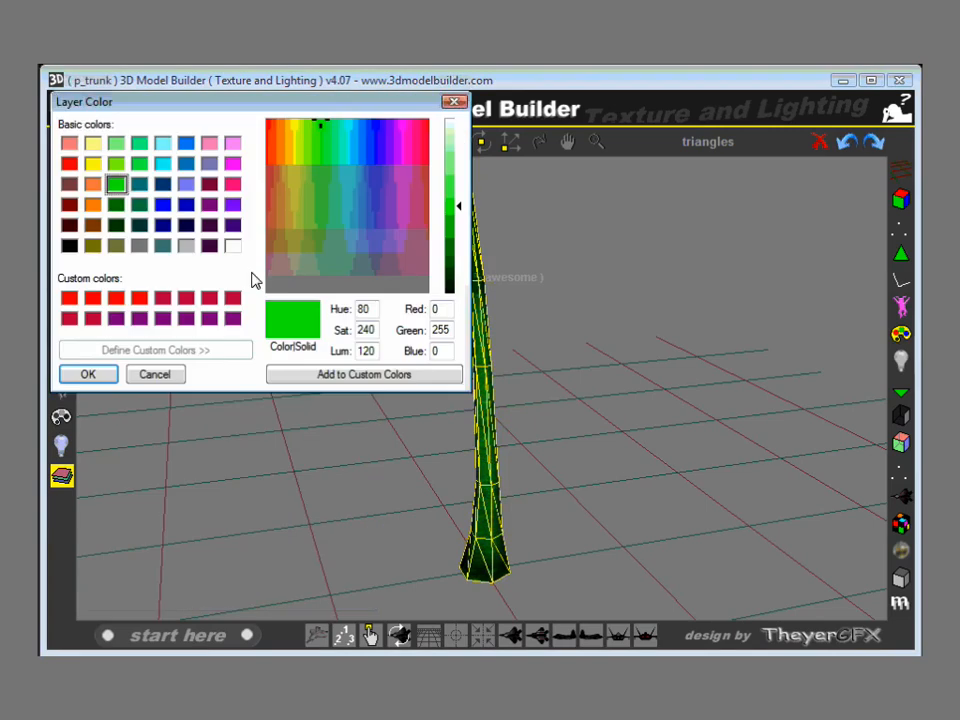
{"action": "left_click", "coordinate": [116, 163]}
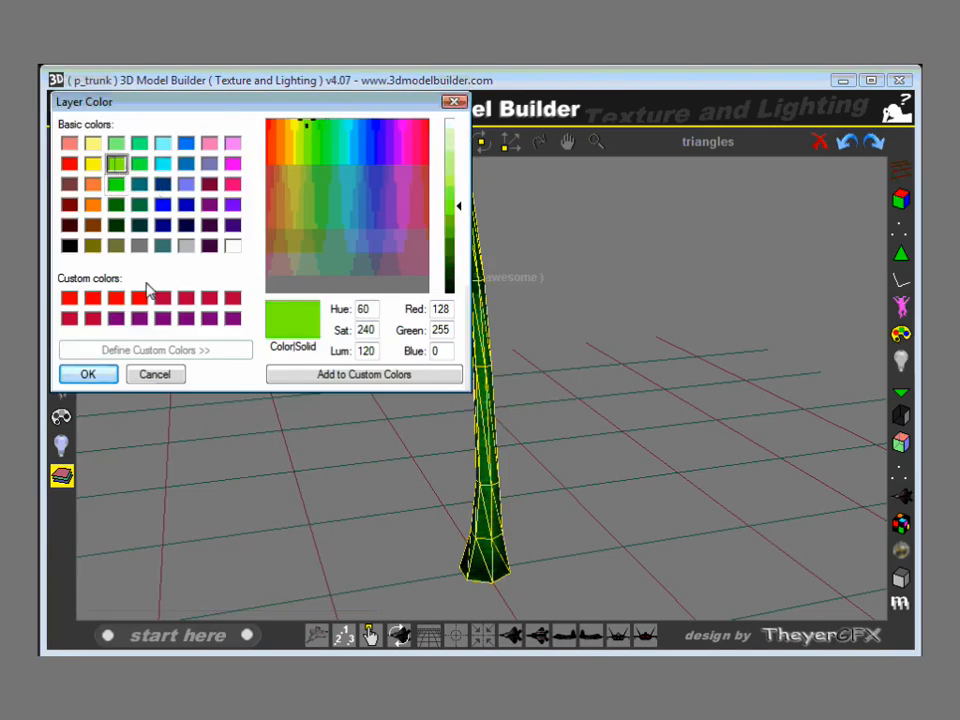
{"action": "left_click", "coordinate": [108, 376]}
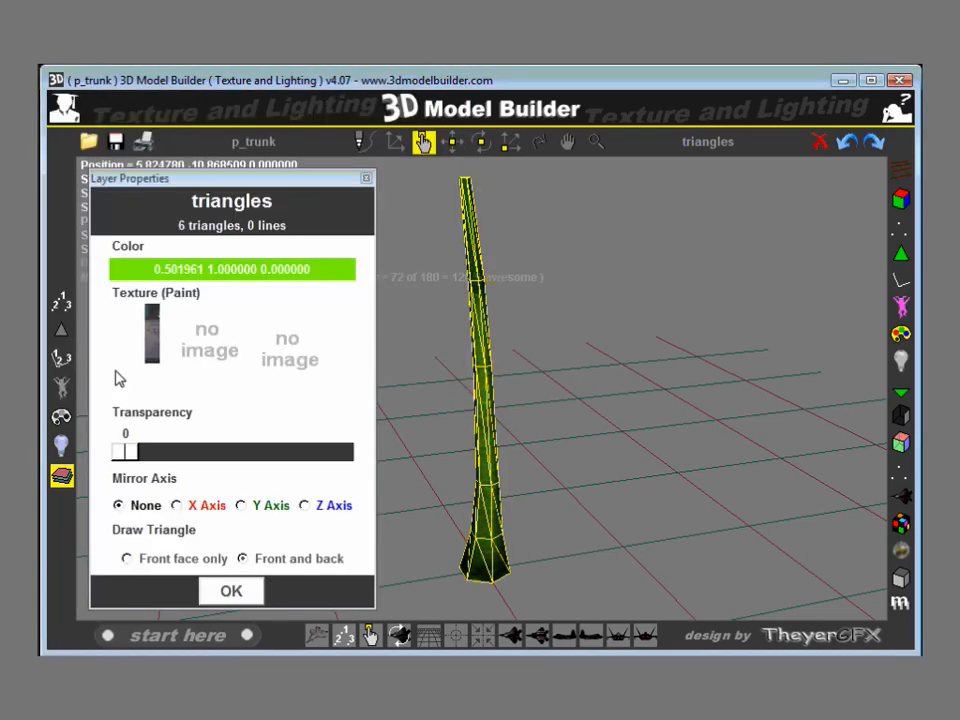
- Lighten the yellowish green color of the trunk's triangles layer by raising its luminance, and accept the layer properties
{"action": "left_click", "coordinate": [207, 273]}
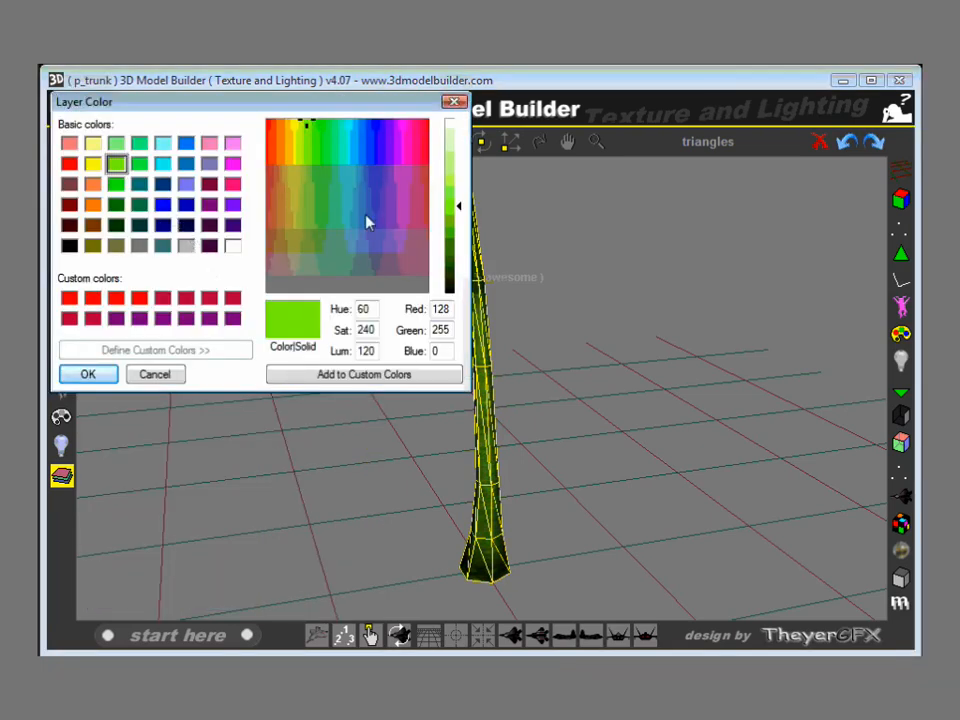
{"action": "left_click_drag", "start_coordinate": [463, 205], "coordinate": [462, 179]}
{"action": "left_click", "coordinate": [95, 374]}
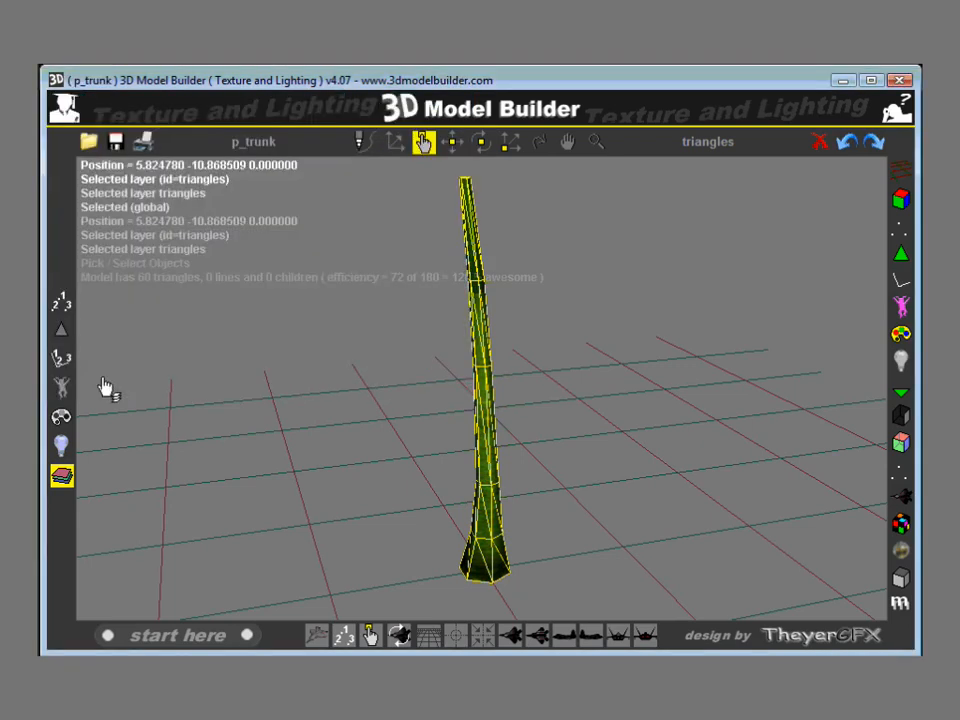
{"action": "left_click", "coordinate": [224, 590]}
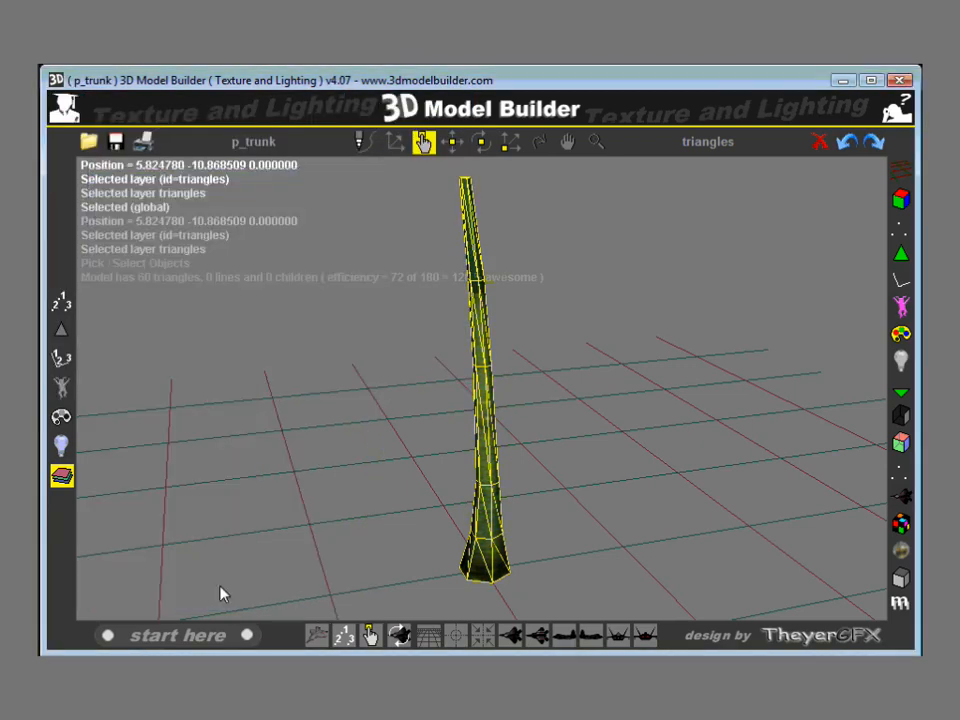
- Save the p_trunk model and open trees.mod
{"action": "left_click", "coordinate": [116, 142]}
{"action": "left_click", "coordinate": [473, 422]}
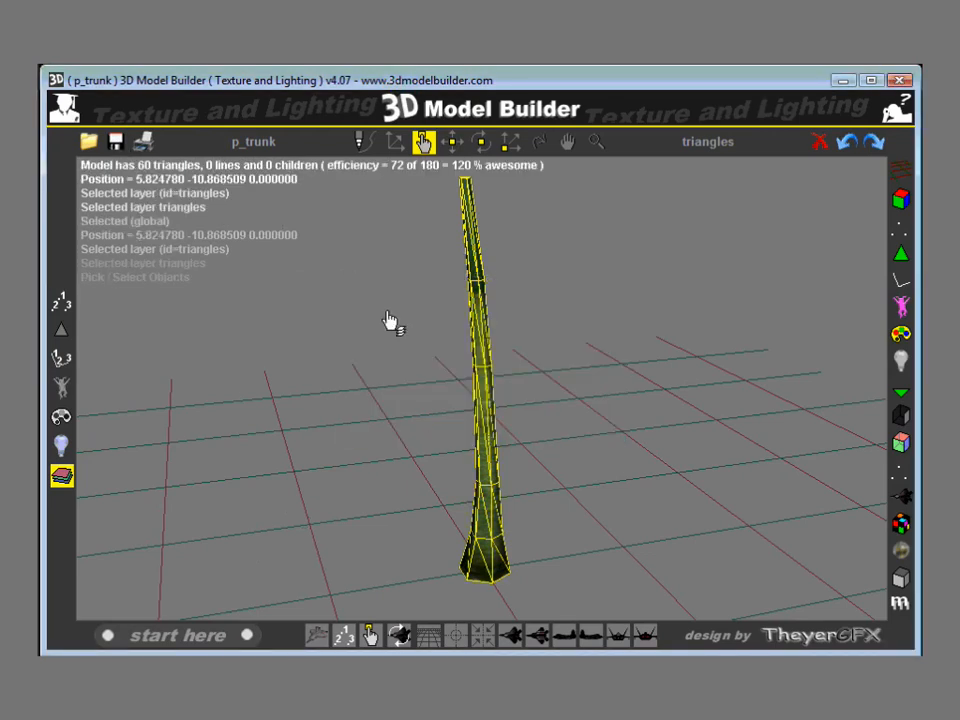
{"action": "left_click", "coordinate": [252, 142]}
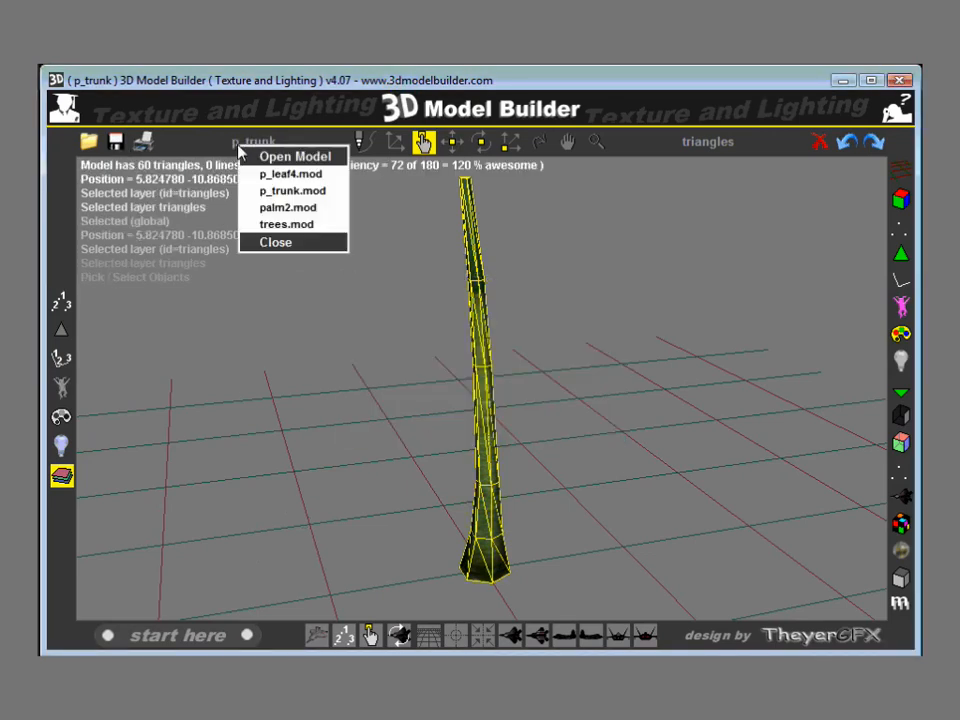
{"action": "left_click", "coordinate": [279, 224]}
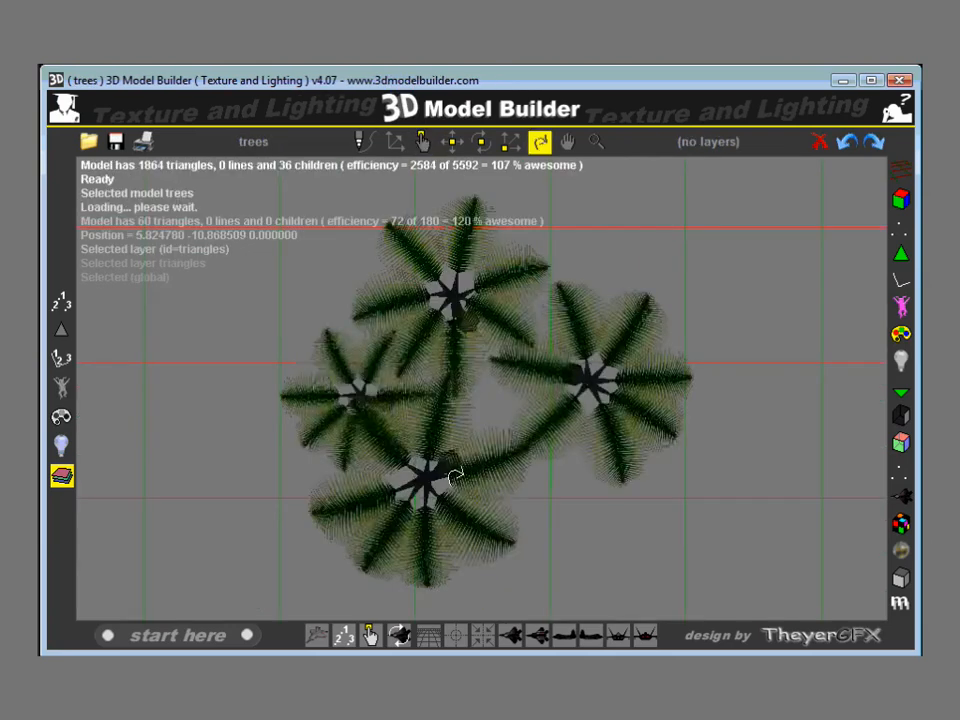
- Examine the textured palm trees in the trees model from several angles and close up on the fronds
{"action": "mouse_move", "coordinate": [453, 476]}
{"action": "left_mouse_down"}
{"action": "mouse_move", "coordinate": [490, 425]}
{"action": "mouse_move", "coordinate": [482, 390]}
{"action": "mouse_move", "coordinate": [452, 452]}
{"action": "left_mouse_up"}
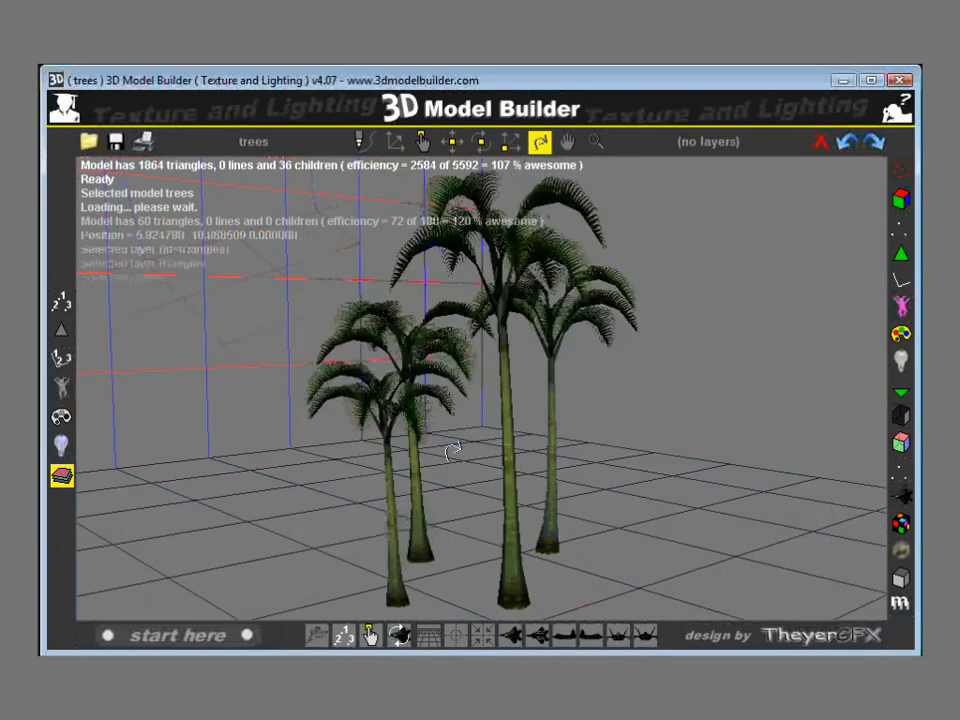
{"action": "left_click_drag", "start_coordinate": [452, 452], "coordinate": [568, 466]}
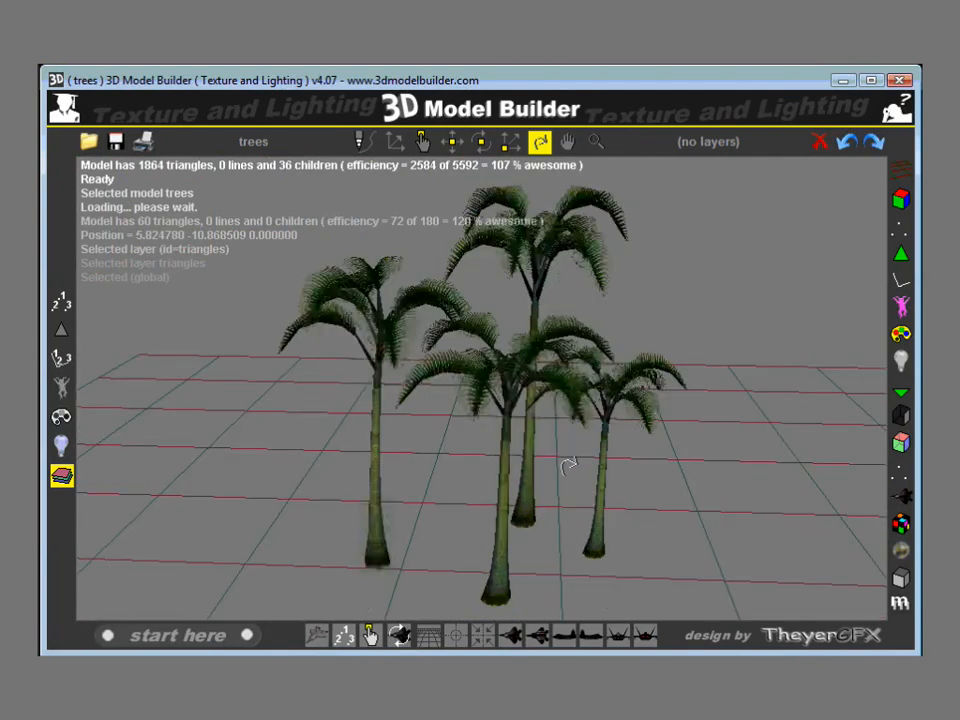
{"action": "scroll", "coordinate": [560, 510], "scroll_direction": "up", "scroll_amount": 5}
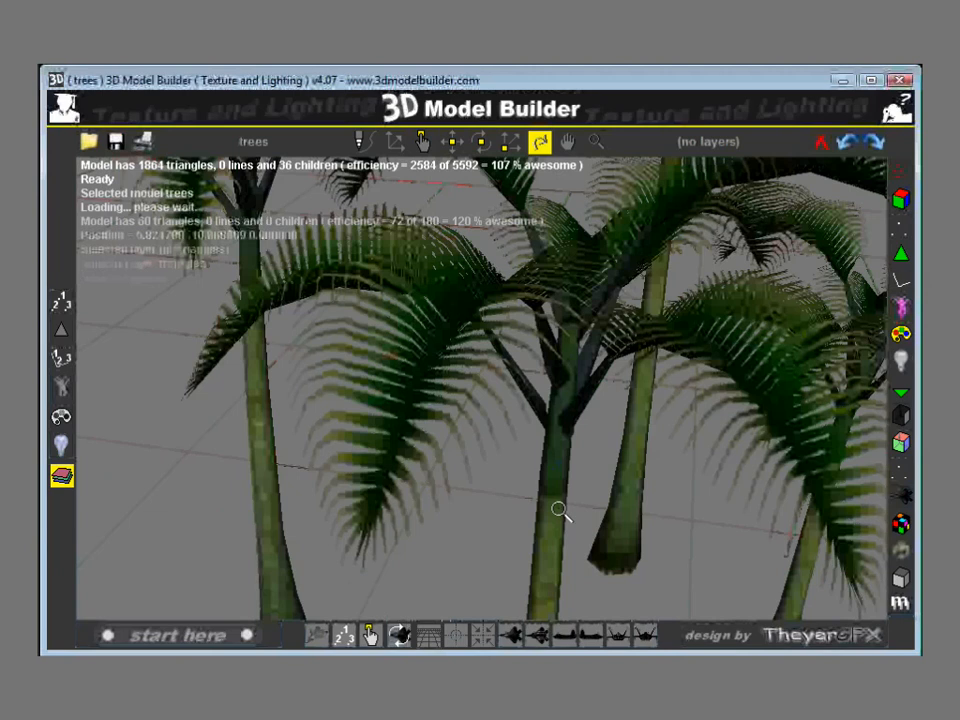
{"action": "scroll", "coordinate": [561, 500], "scroll_direction": "up", "scroll_amount": 3}
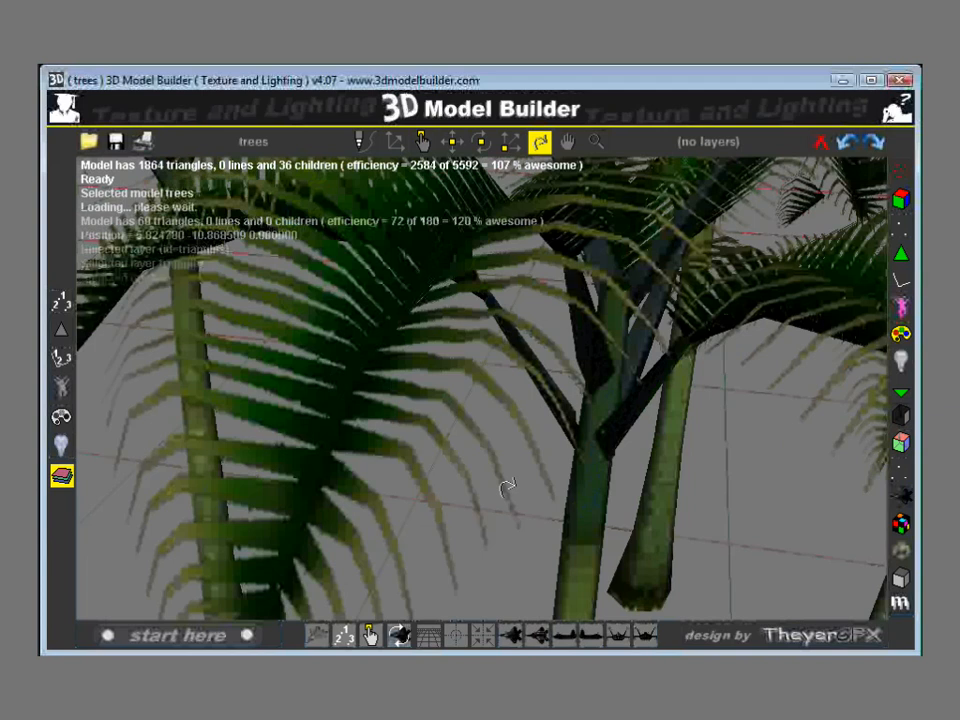
{"action": "left_click_drag", "start_coordinate": [506, 487], "coordinate": [591, 427]}
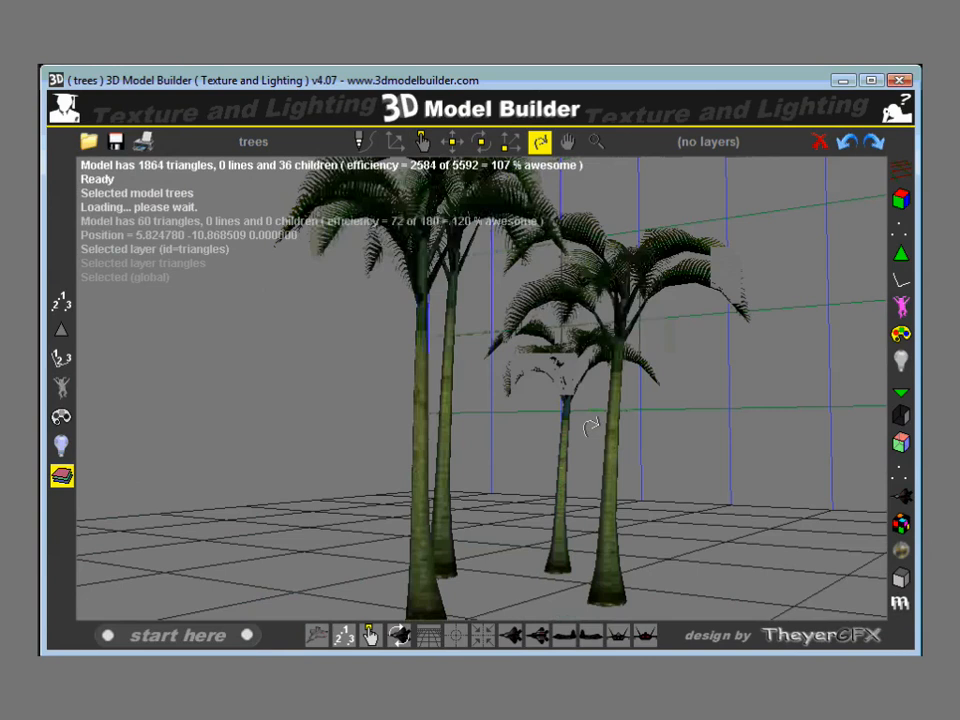
{"action": "left_click_drag", "start_coordinate": [591, 427], "coordinate": [487, 425]}
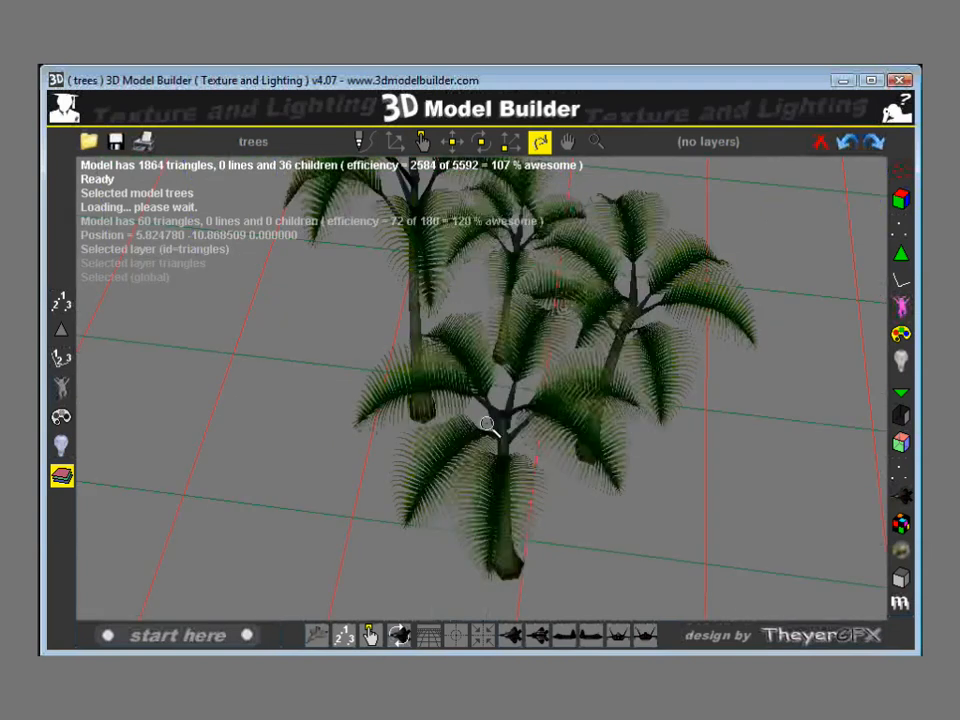
{"action": "left_click_drag", "start_coordinate": [487, 425], "coordinate": [435, 392]}
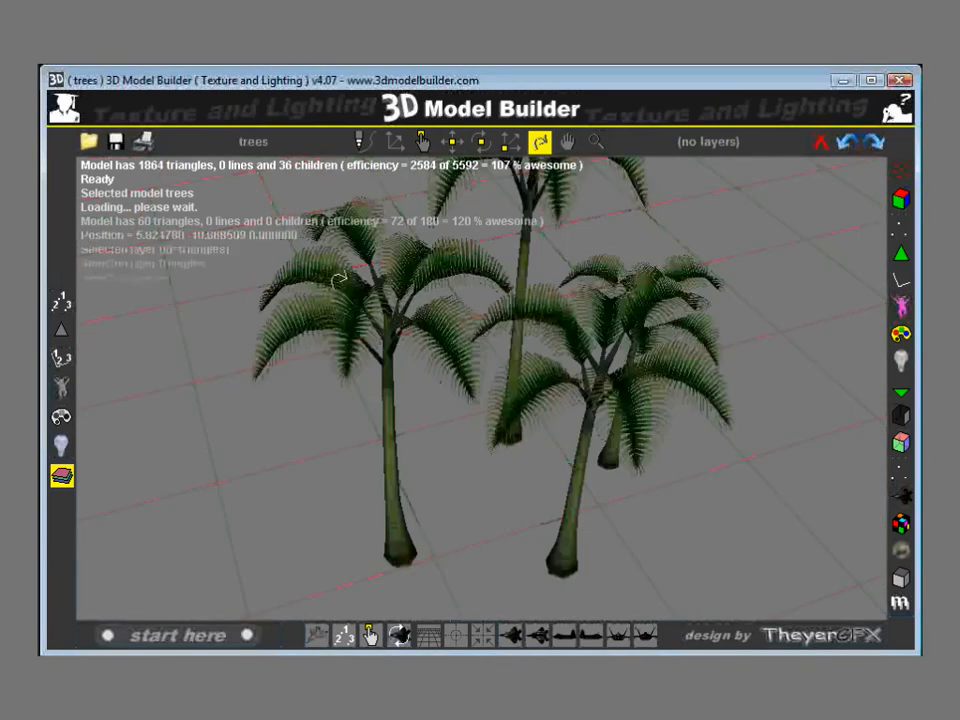
- Switch to the p_leaf4 model, continuing without saving trees
{"action": "left_click", "coordinate": [253, 141]}
{"action": "left_click", "coordinate": [298, 172]}
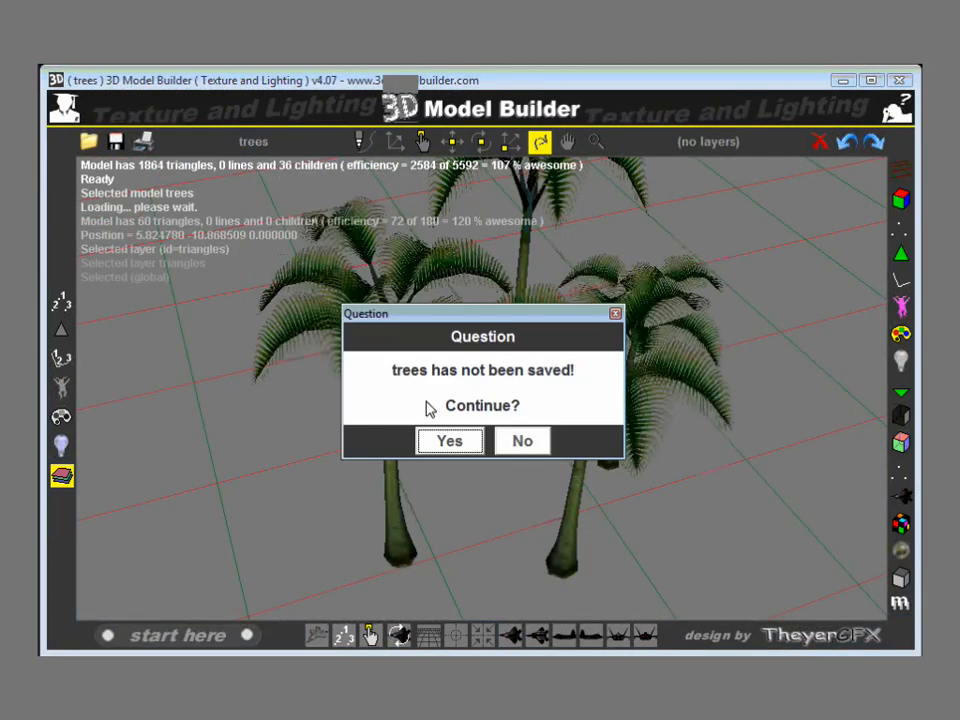
{"action": "left_click", "coordinate": [450, 440]}
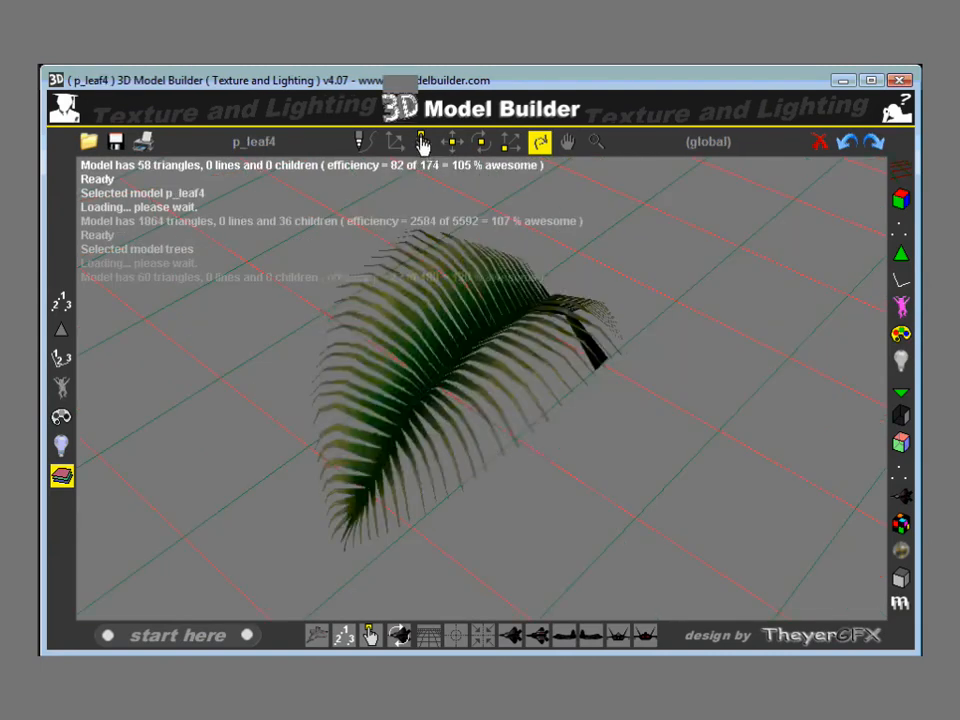
- Remove the leaf.tga texture from the leaf layer of p_leaf4
{"action": "left_click", "coordinate": [422, 142]}
{"action": "left_click", "coordinate": [421, 366]}
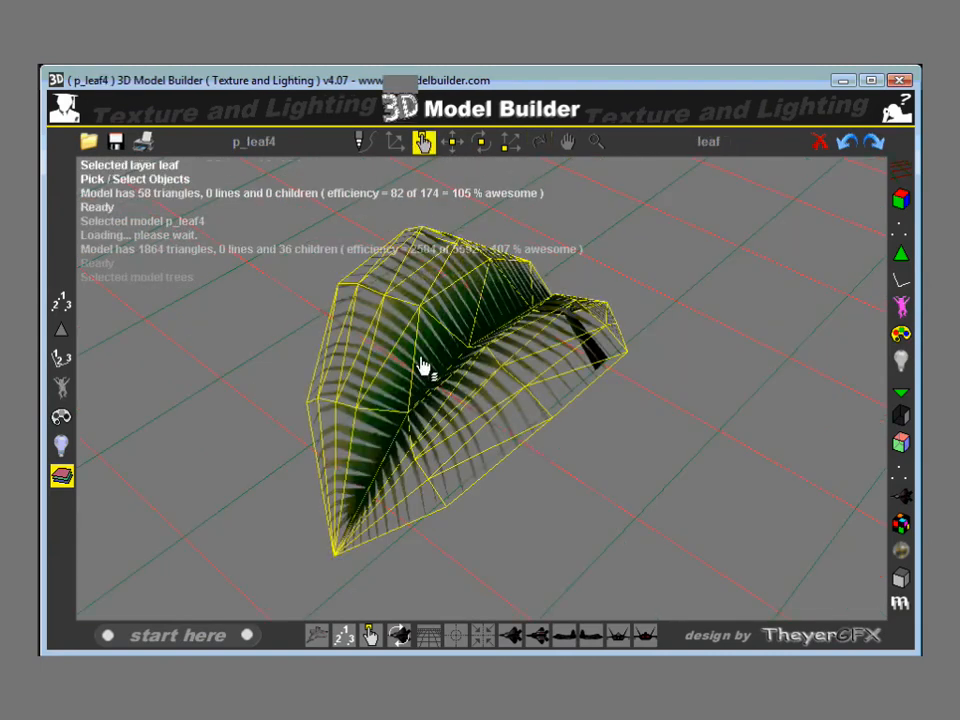
{"action": "left_click", "coordinate": [421, 366]}
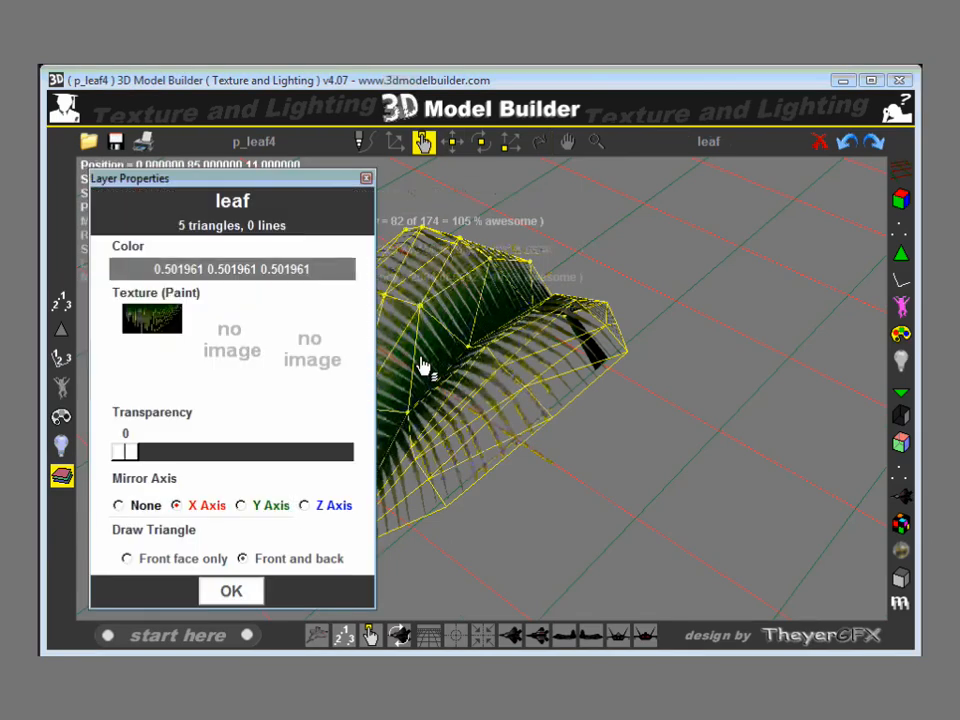
{"action": "left_click", "coordinate": [150, 318]}
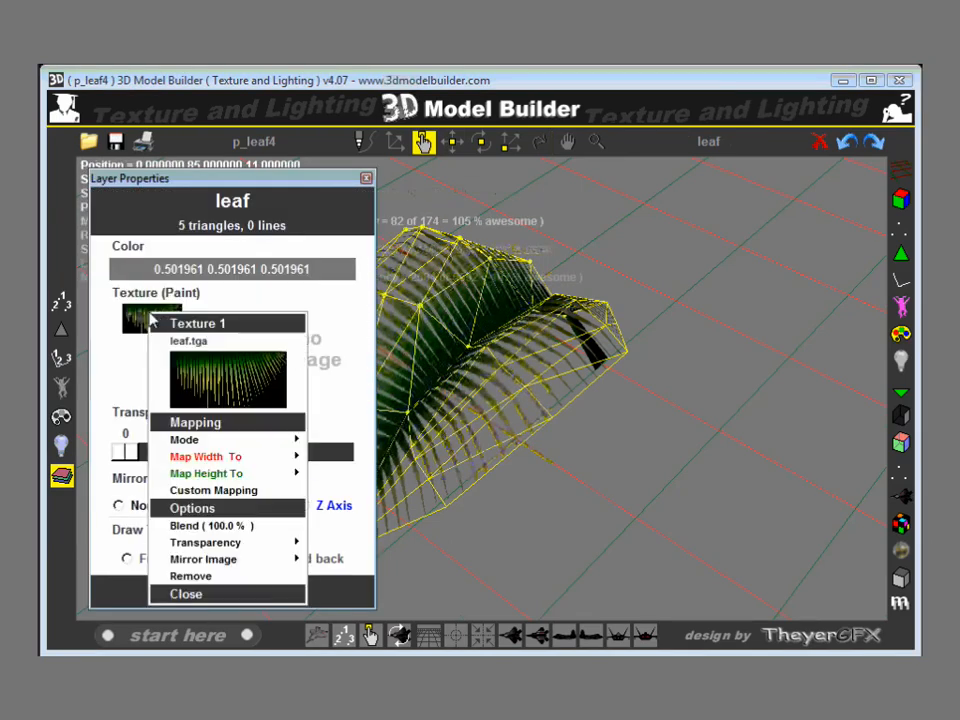
{"action": "left_click", "coordinate": [205, 577]}
{"action": "left_click", "coordinate": [451, 423]}
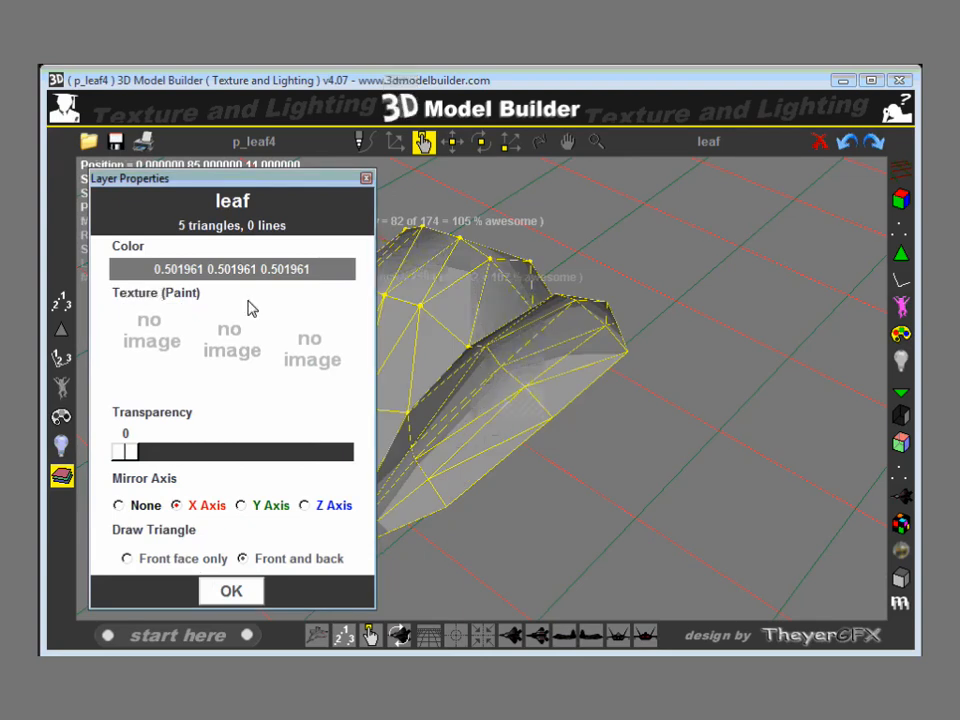
- Apply the leaf2 image as the first texture of the leaf layer
{"action": "left_click", "coordinate": [130, 338]}
{"action": "left_click", "coordinate": [152, 367]}
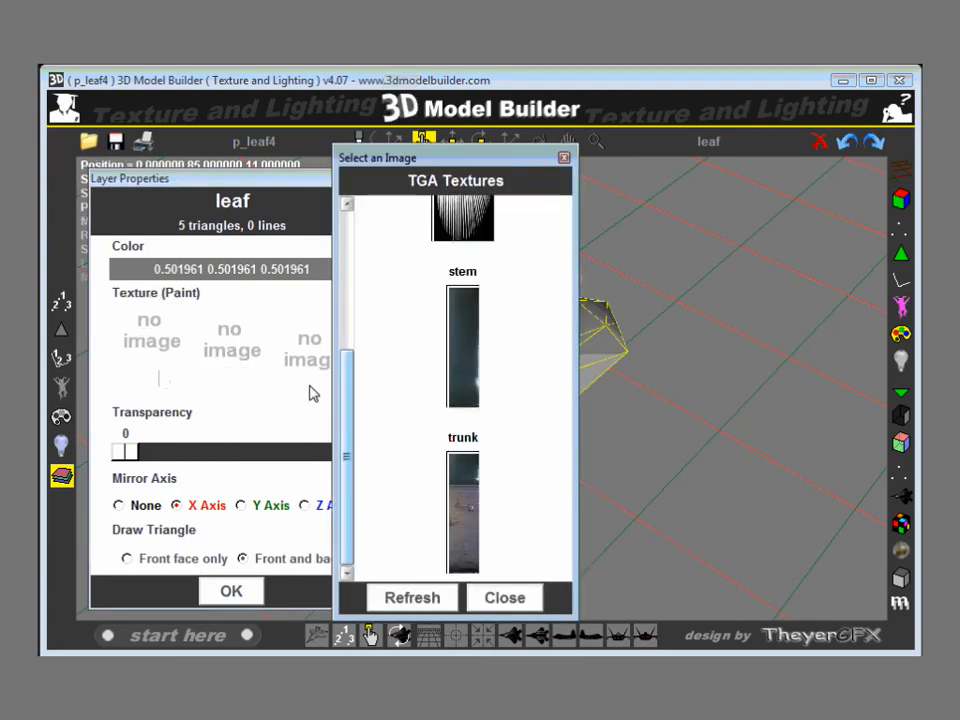
{"action": "left_click_drag", "start_coordinate": [343, 418], "coordinate": [343, 240]}
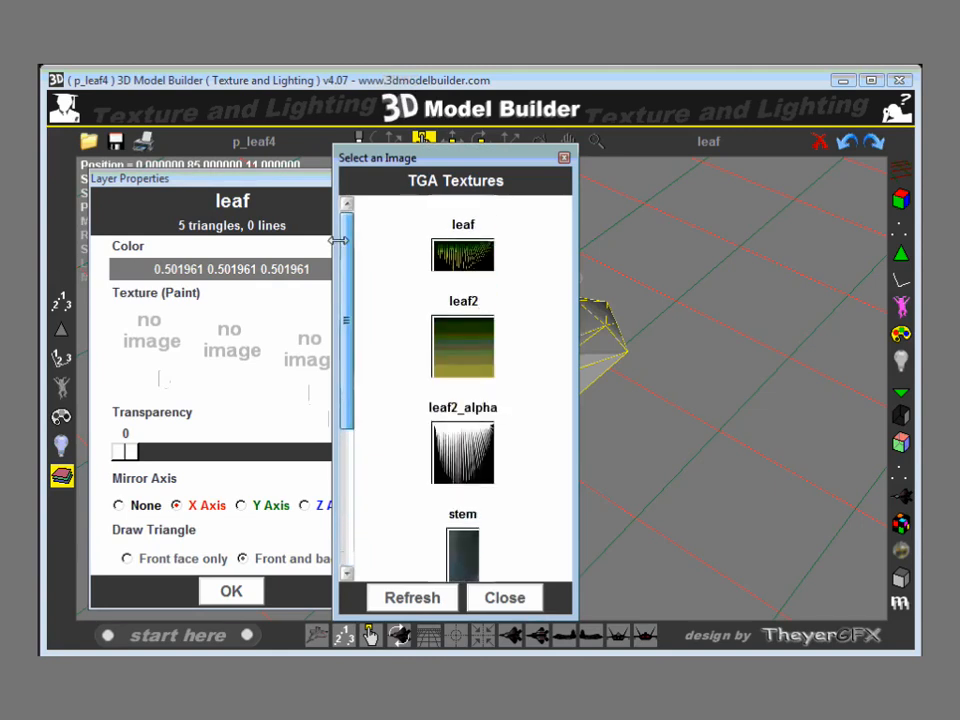
{"action": "left_click", "coordinate": [468, 354]}
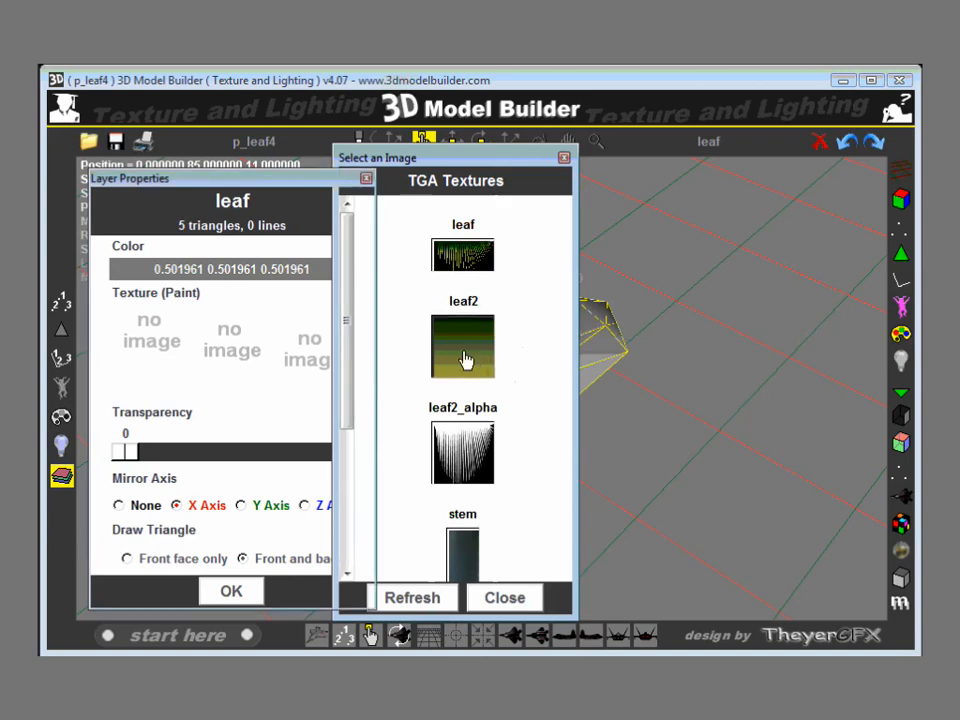
{"action": "left_click", "coordinate": [465, 360]}
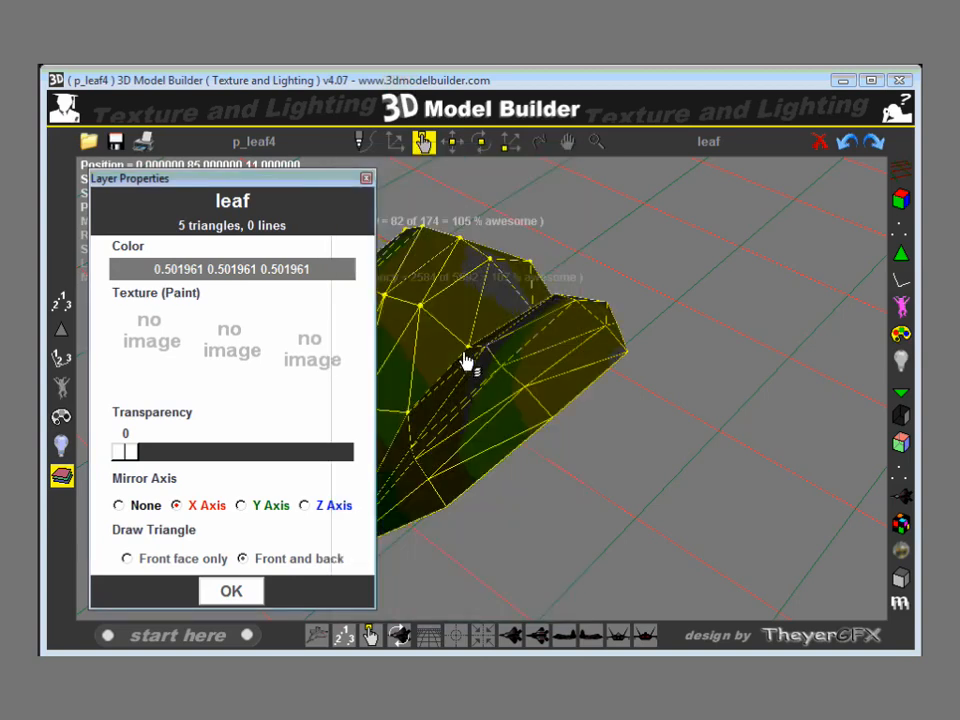
- Map the width of the leaf layer's leaf2 texture to the Y axis
{"action": "left_click", "coordinate": [540, 142]}
{"action": "left_click_drag", "start_coordinate": [652, 260], "coordinate": [496, 186]}
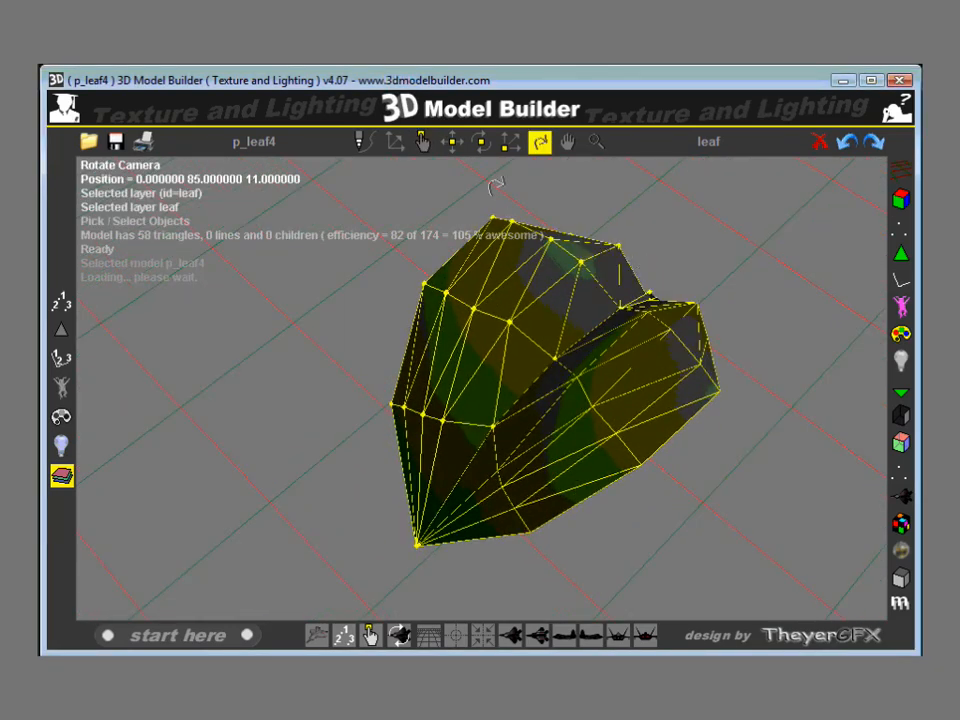
{"action": "left_click", "coordinate": [421, 143]}
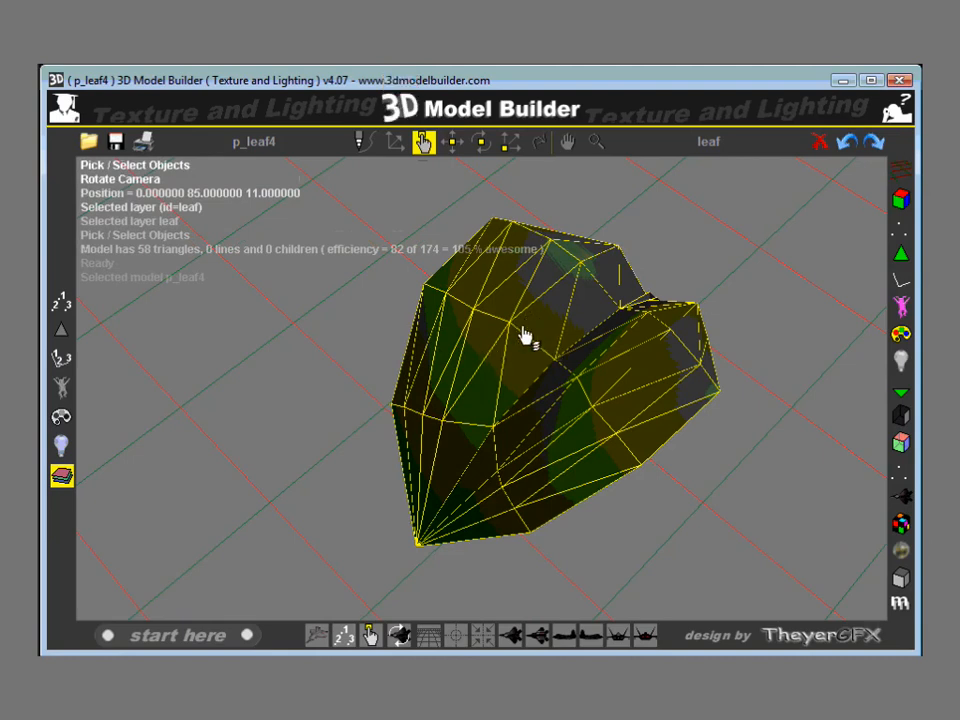
{"action": "double_click", "coordinate": [524, 335]}
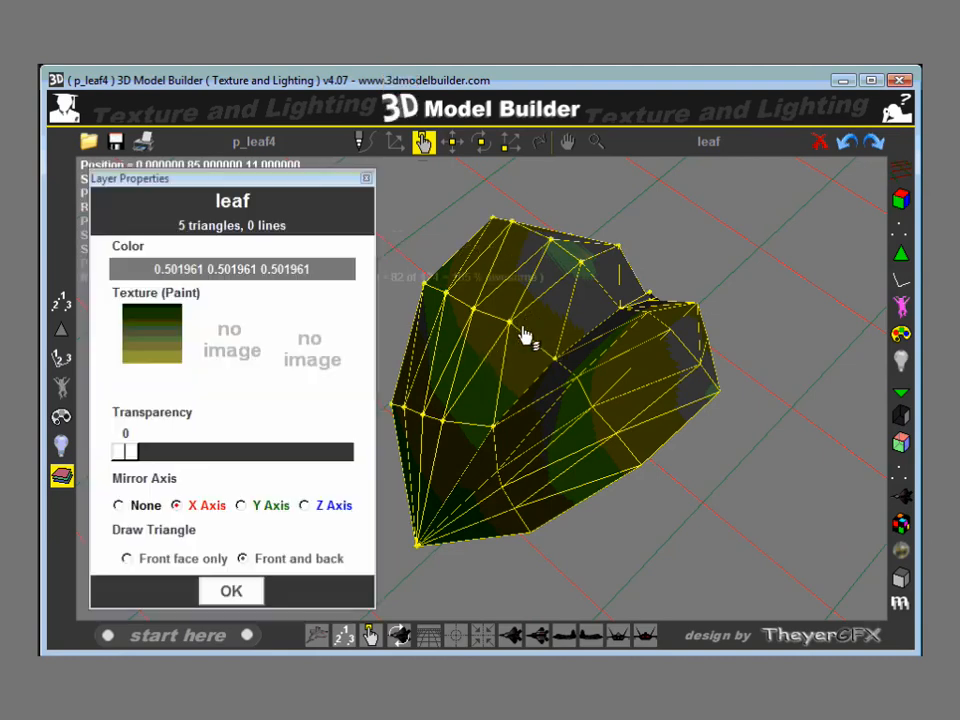
{"action": "left_click", "coordinate": [153, 335]}
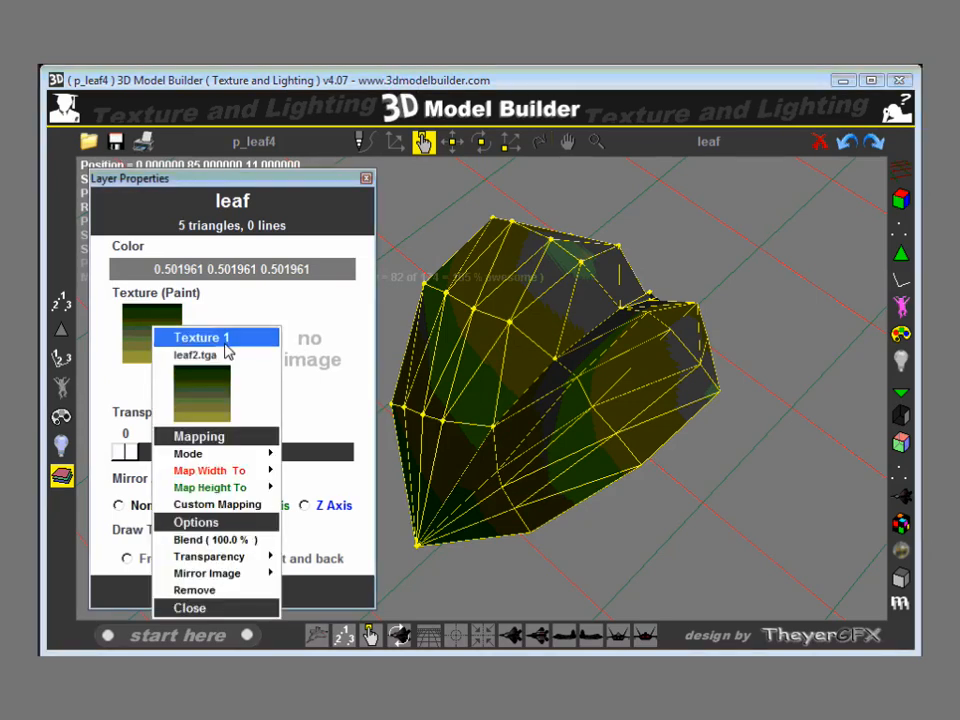
{"action": "mouse_move", "coordinate": [218, 472]}
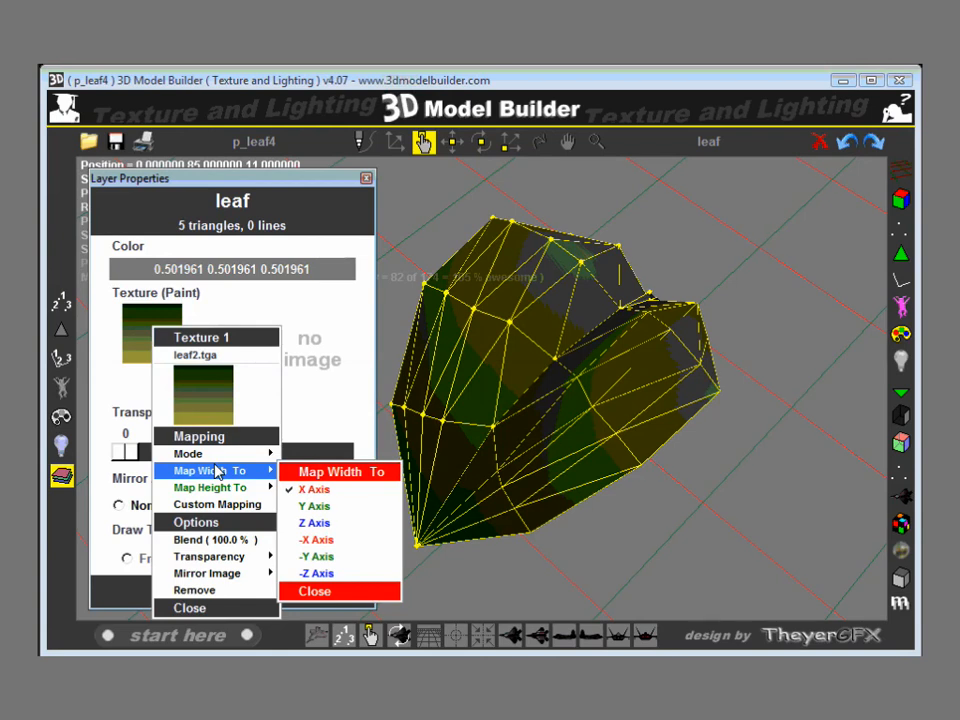
{"action": "left_click", "coordinate": [310, 507]}
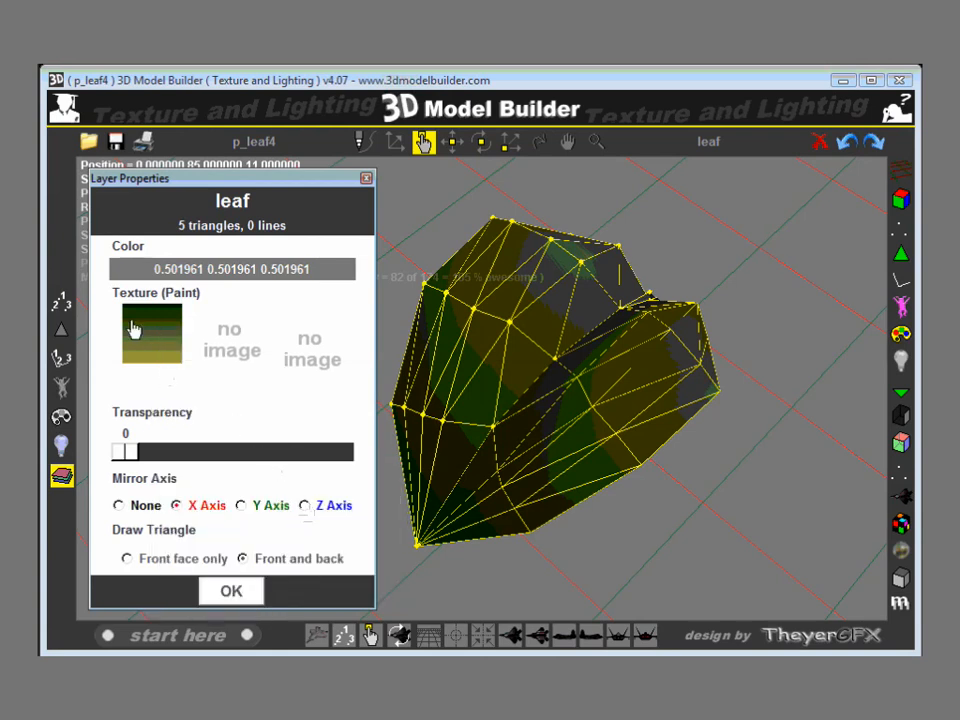
- Map the height of the leaf2 texture to the X axis and accept the leaf layer's properties
{"action": "left_click", "coordinate": [158, 338]}
{"action": "mouse_move", "coordinate": [222, 492]}
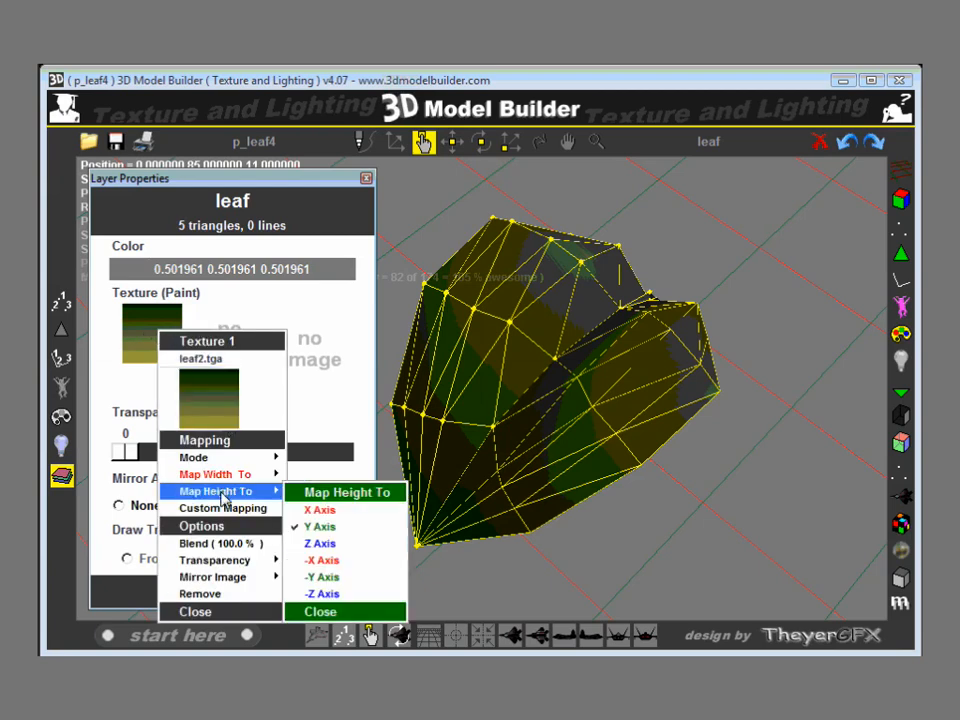
{"action": "left_click", "coordinate": [303, 509]}
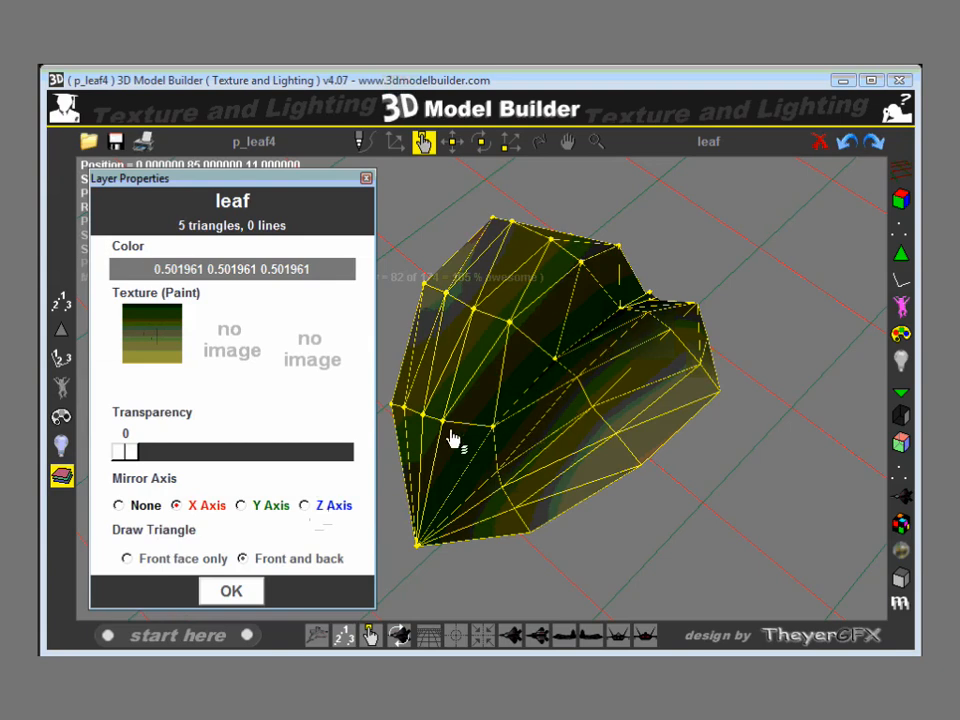
{"action": "left_click", "coordinate": [230, 591]}
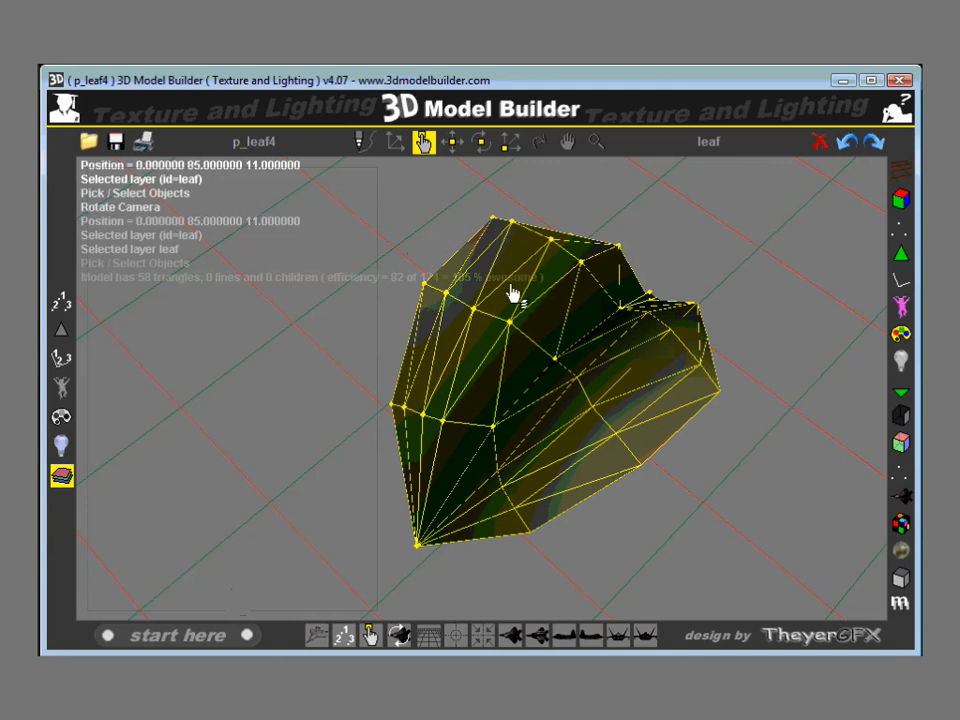
{"action": "left_click", "coordinate": [540, 143]}
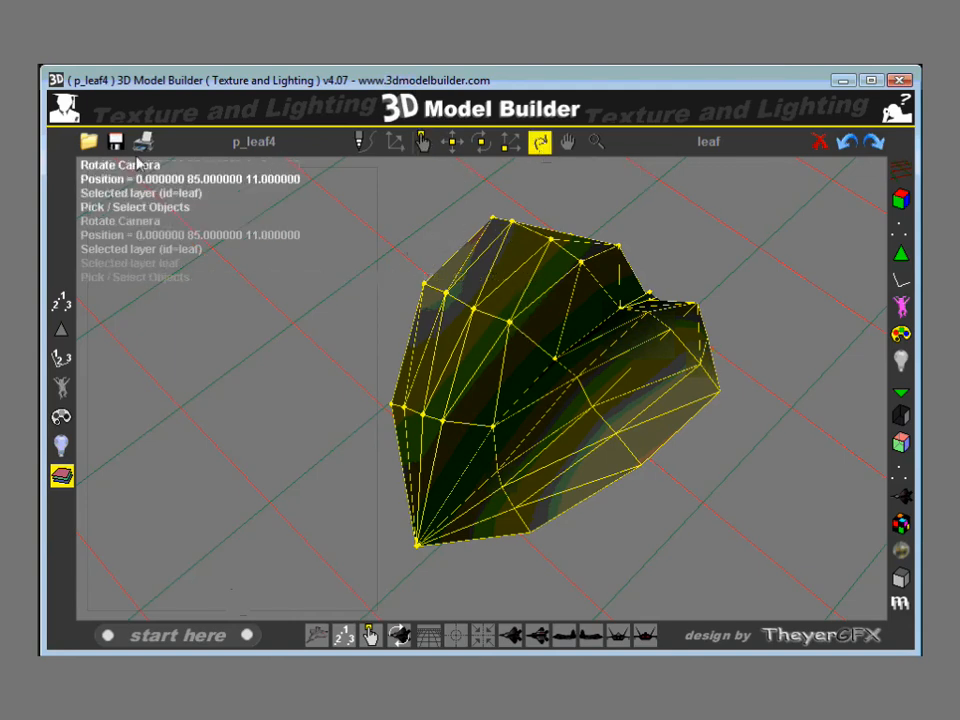
- Save the p_leaf4 model and open trees to examine the leaf2 texture on the palms
{"action": "left_click", "coordinate": [115, 142]}
{"action": "left_click", "coordinate": [482, 418]}
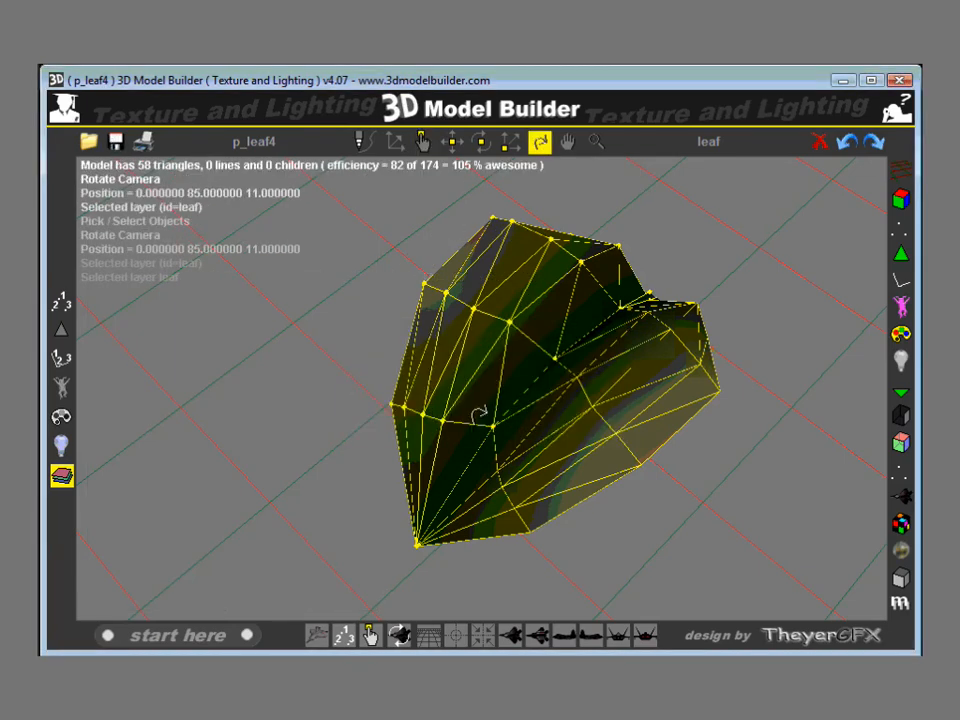
{"action": "left_click", "coordinate": [250, 143]}
{"action": "left_click", "coordinate": [283, 221]}
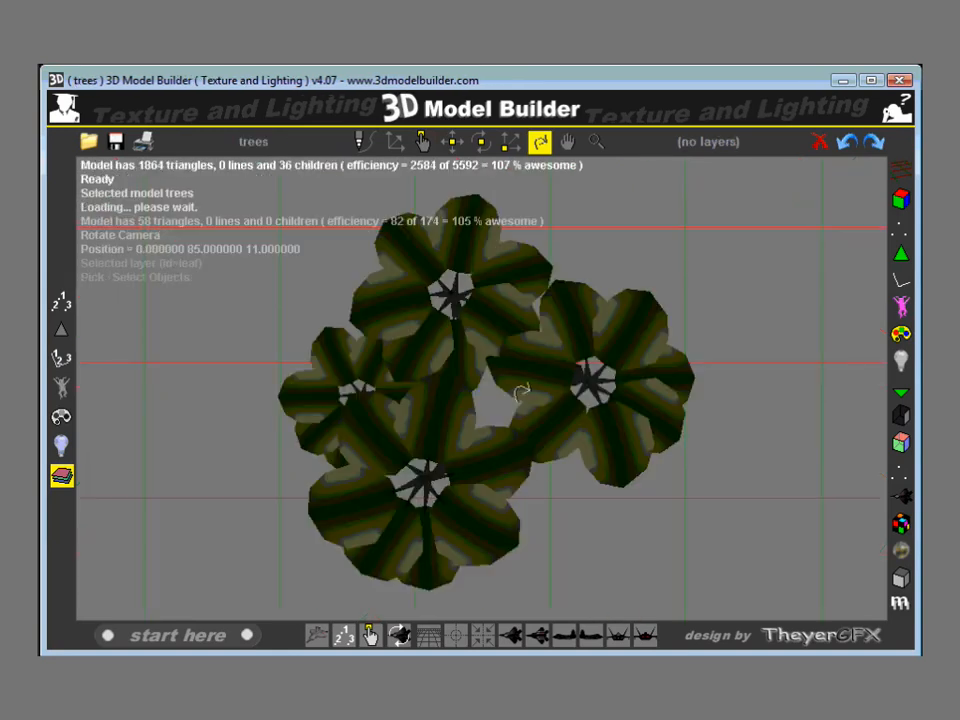
{"action": "left_click_drag", "start_coordinate": [500, 425], "coordinate": [650, 400]}
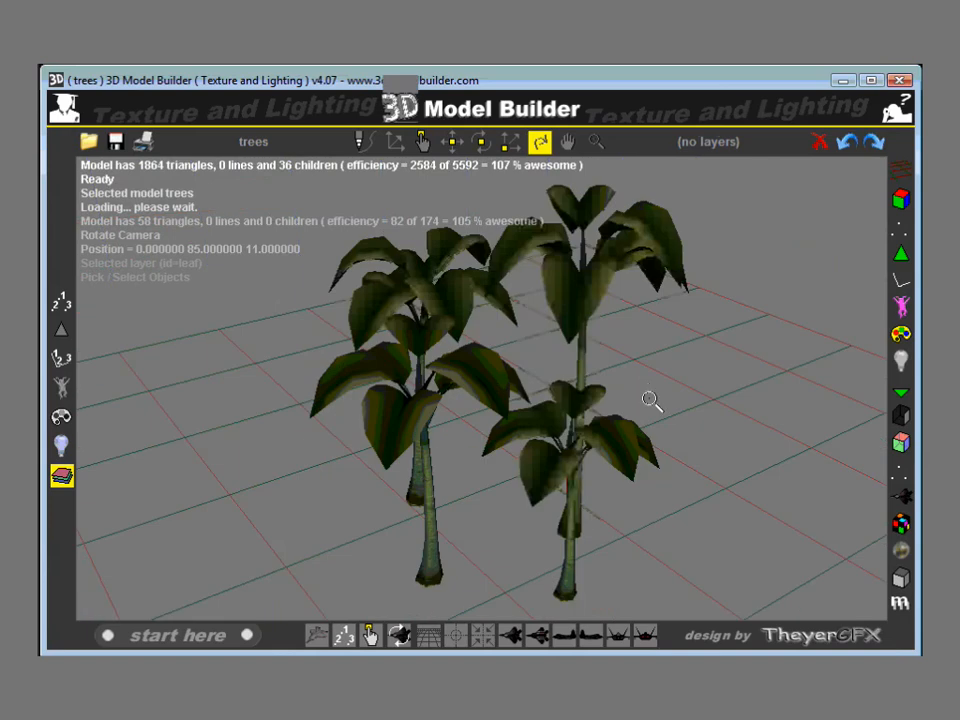
{"action": "right_click_drag", "start_coordinate": [651, 401], "coordinate": [642, 373]}
{"action": "middle_click_drag", "start_coordinate": [642, 373], "coordinate": [634, 357]}
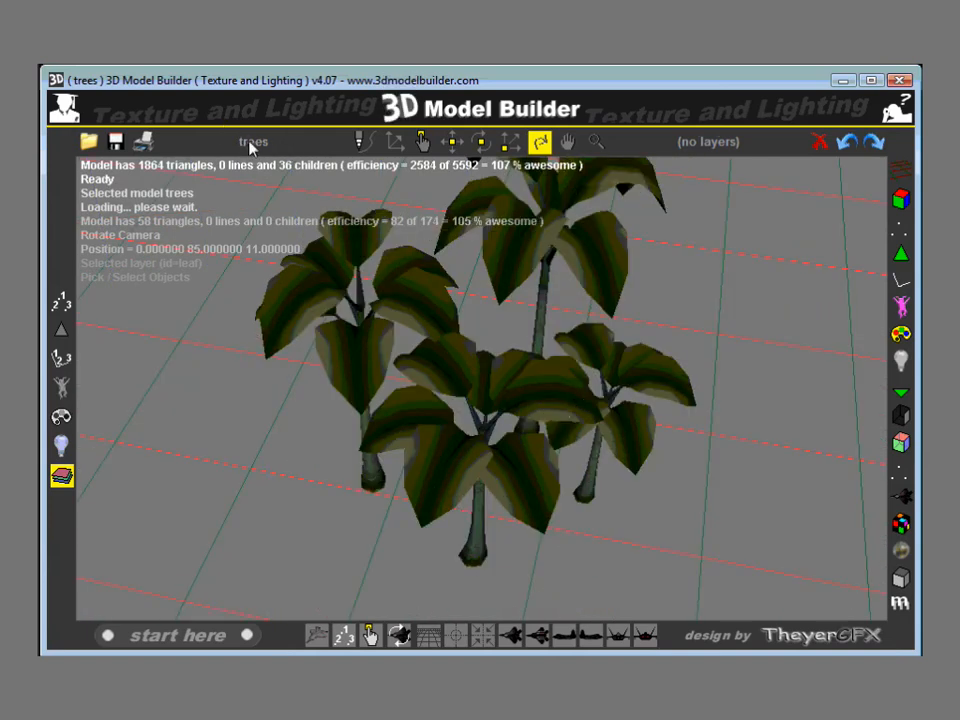
- Return to the p_leaf4 model without saving trees
{"action": "left_click", "coordinate": [250, 143]}
{"action": "left_click", "coordinate": [289, 172]}
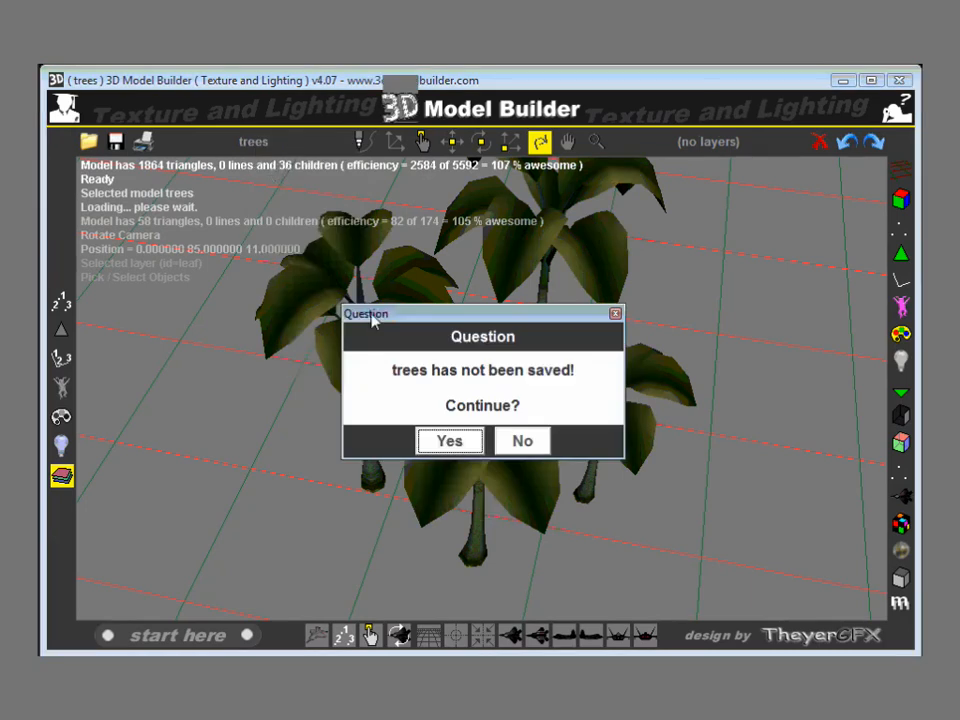
{"action": "left_click", "coordinate": [449, 440]}
{"action": "left_click_drag", "start_coordinate": [433, 434], "coordinate": [310, 390]}
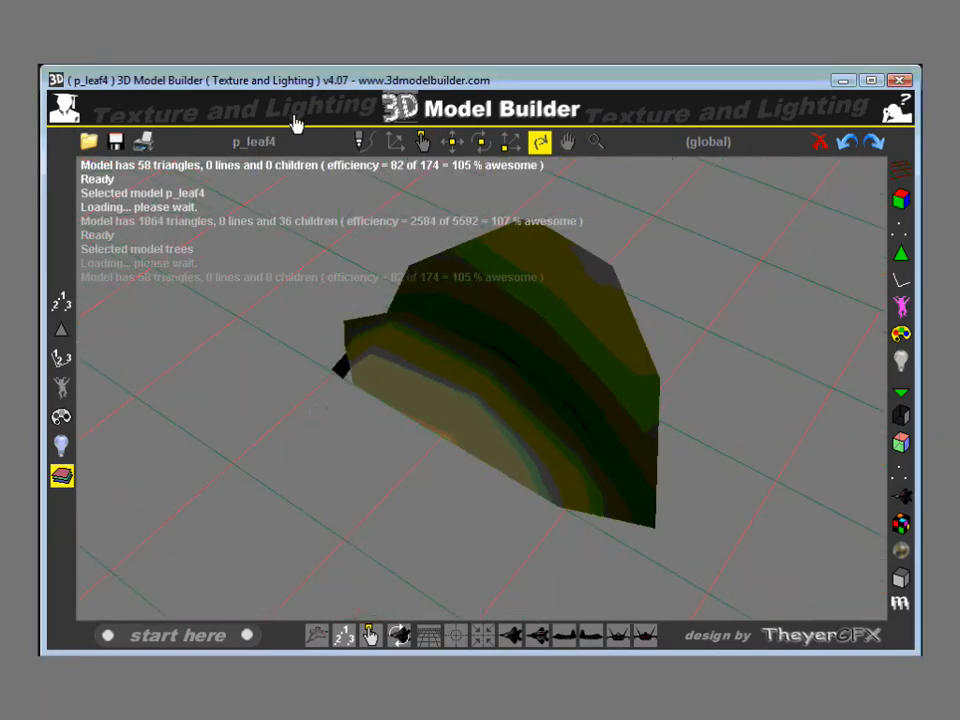
- Set leaf2_alpha as the alpha transparency image of the leaf layer's leaf2 texture and accept the layer properties
{"action": "left_click", "coordinate": [423, 141]}
{"action": "left_click", "coordinate": [456, 383]}
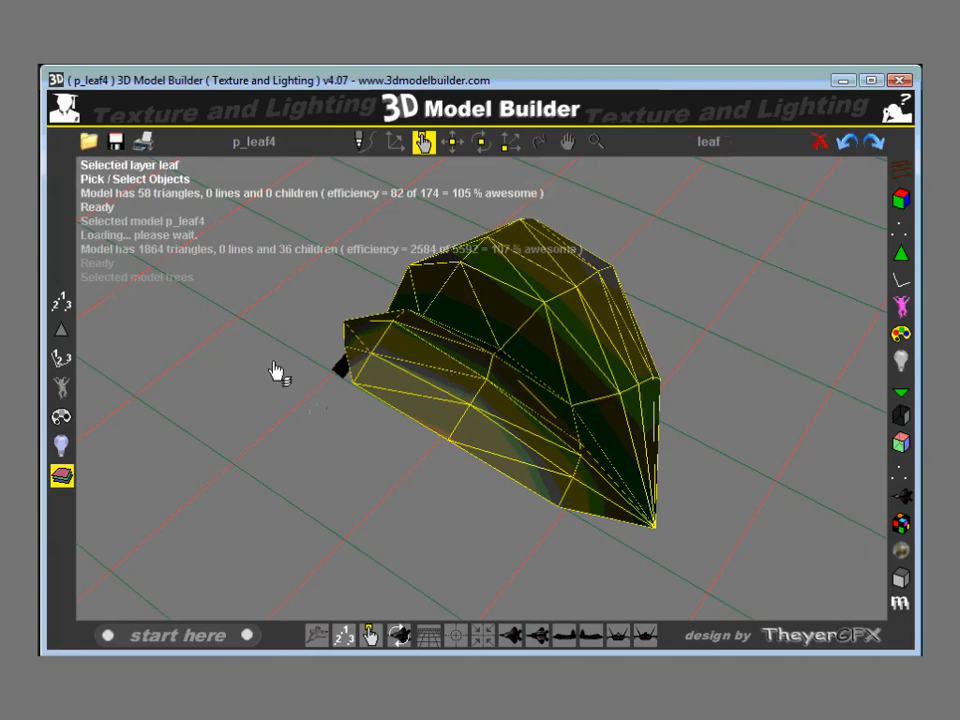
{"action": "right_click", "coordinate": [261, 290]}
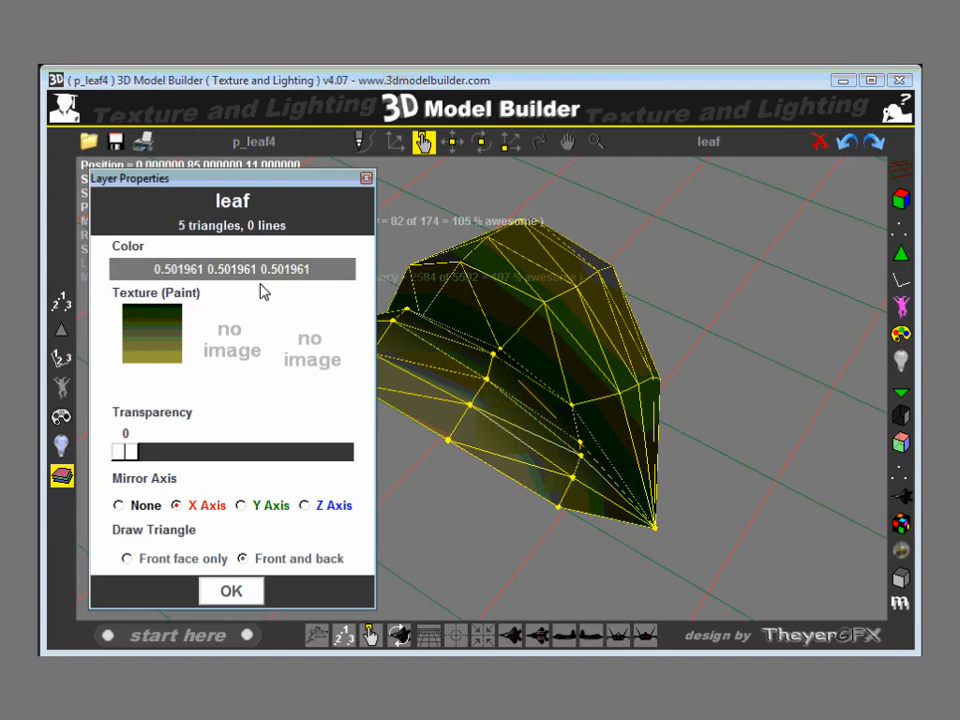
{"action": "left_click", "coordinate": [155, 341]}
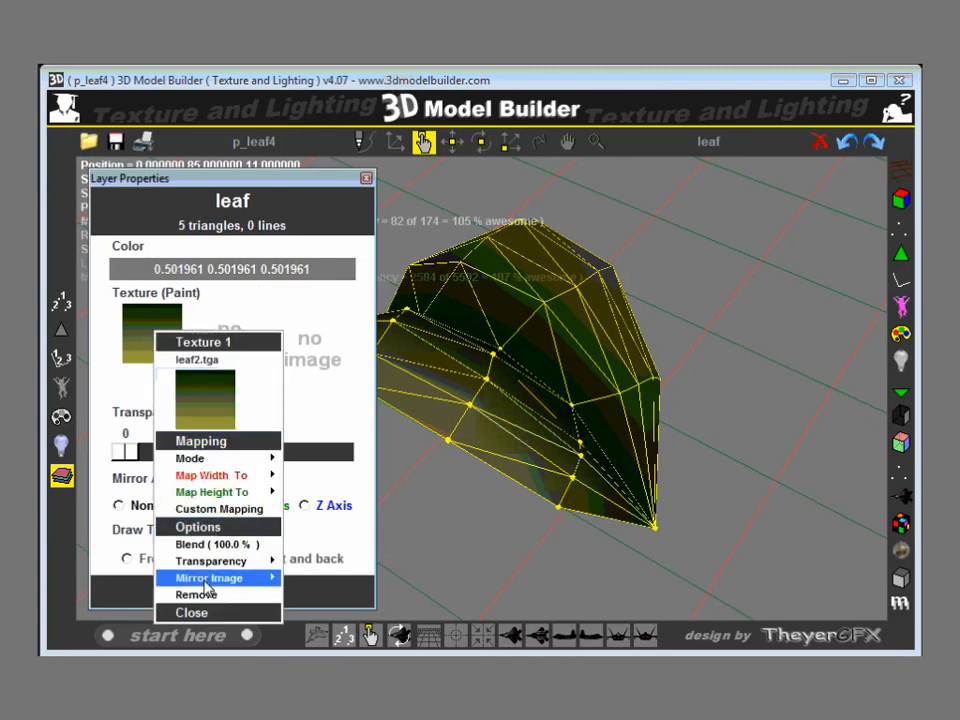
{"action": "mouse_move", "coordinate": [280, 563]}
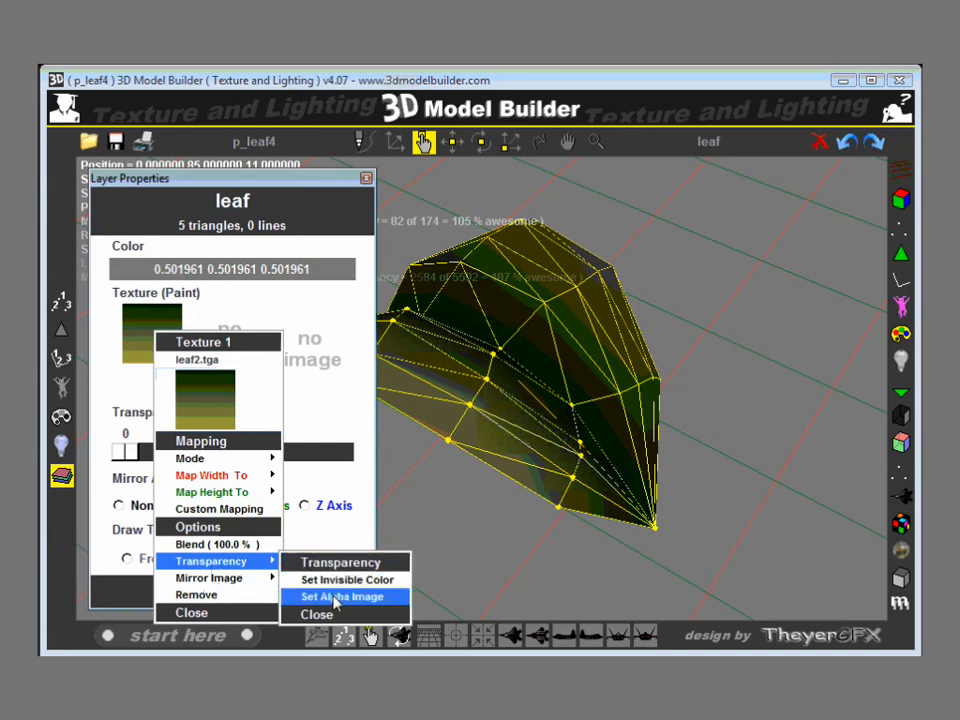
{"action": "left_click", "coordinate": [336, 597]}
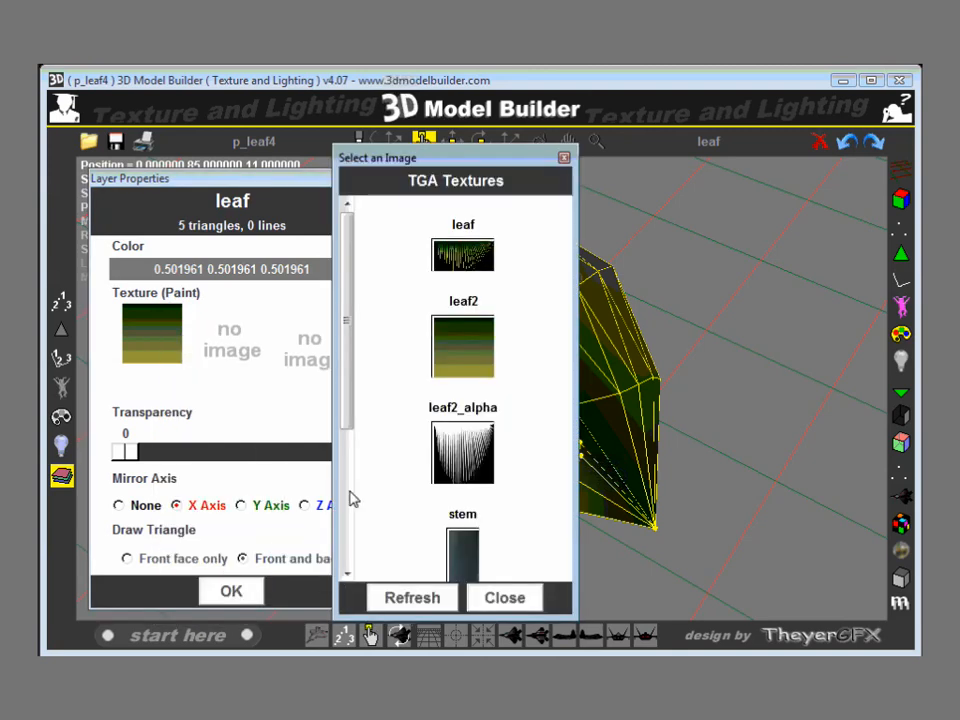
{"action": "left_click_drag", "start_coordinate": [352, 415], "coordinate": [356, 476]}
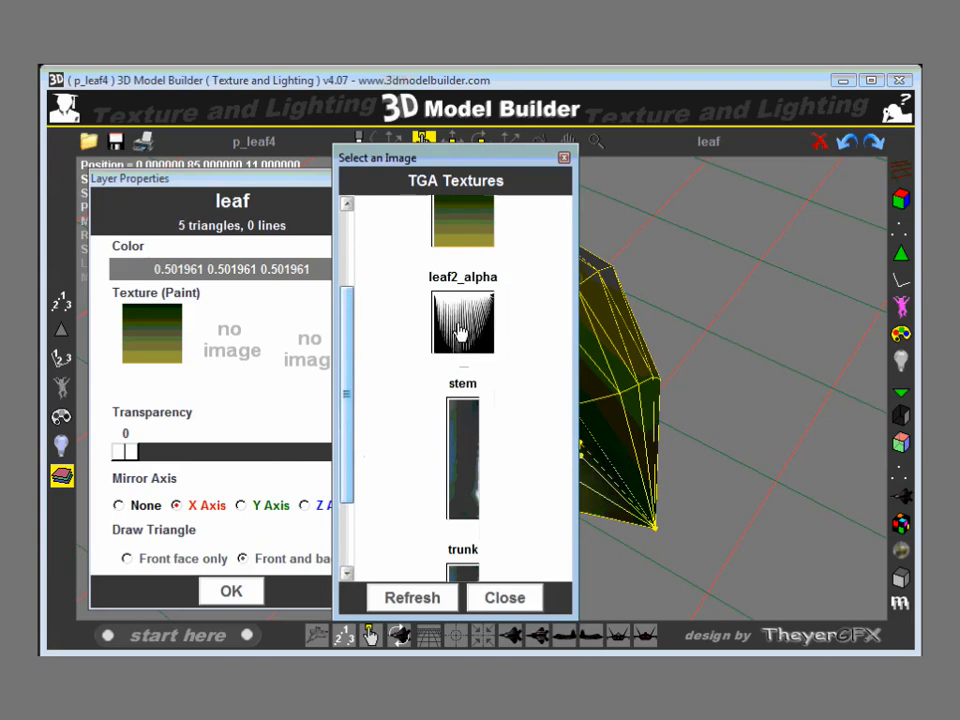
{"action": "left_click", "coordinate": [460, 333]}
{"action": "left_click", "coordinate": [460, 333]}
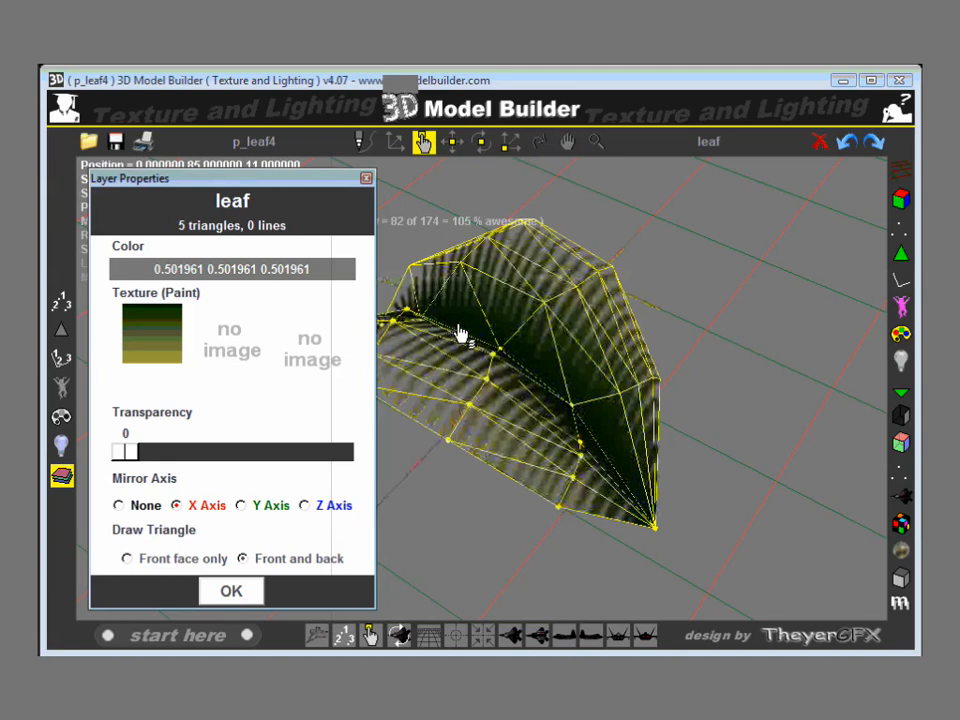
{"action": "left_click", "coordinate": [231, 592]}
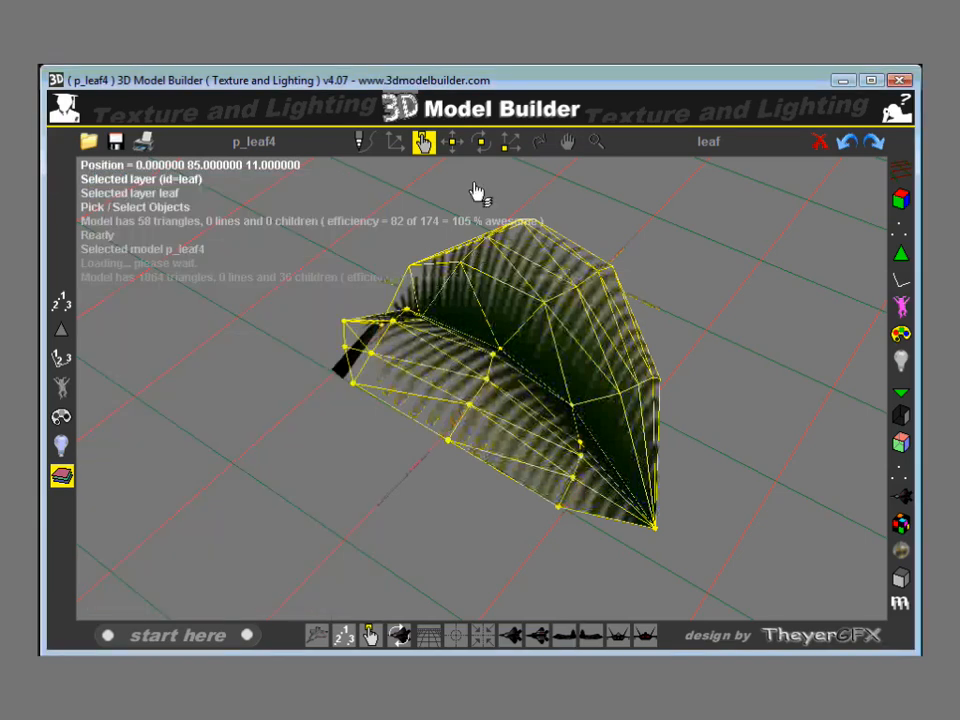
- Map the width of the leaf layer's leaf2 texture to the -Y axis and accept the layer properties
{"action": "left_click", "coordinate": [539, 141]}
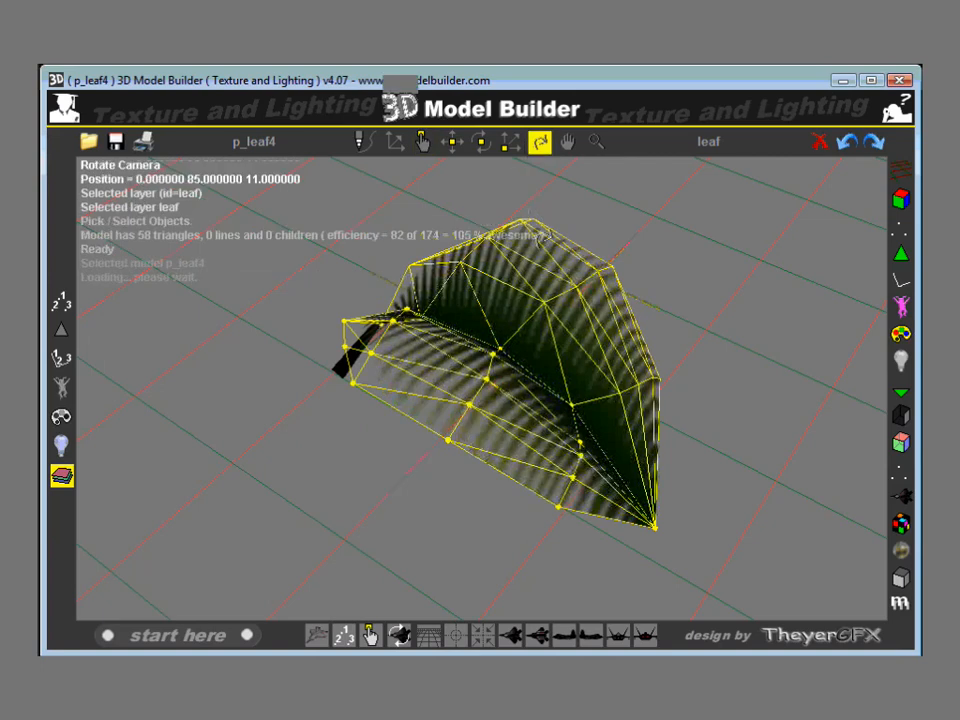
{"action": "right_click", "coordinate": [596, 360]}
{"action": "left_click_drag", "start_coordinate": [618, 379], "coordinate": [507, 407]}
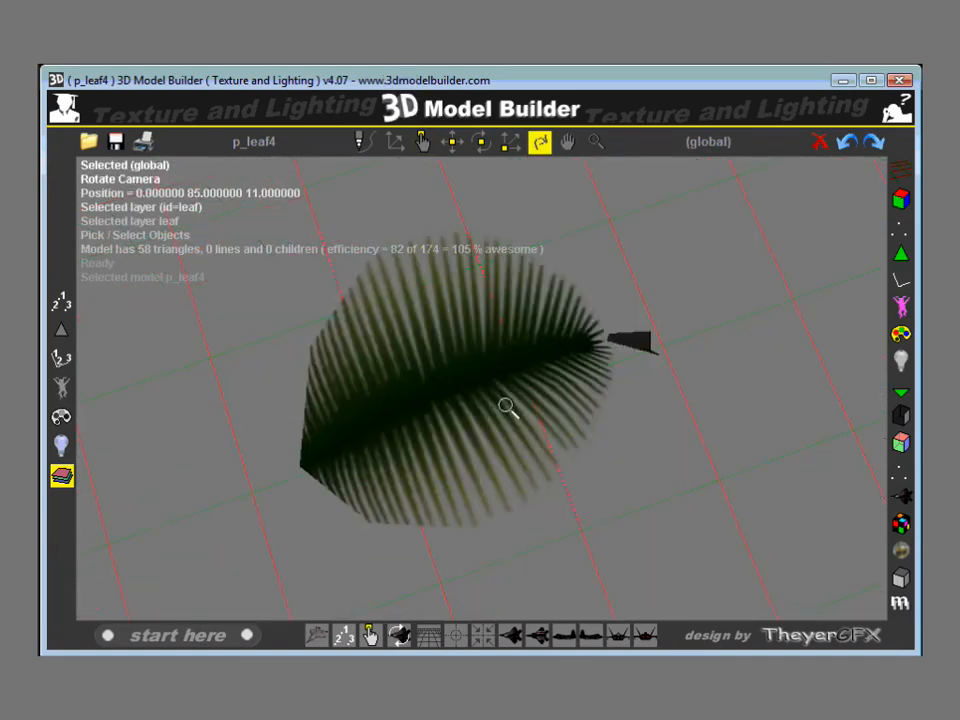
{"action": "scroll", "coordinate": [506, 405], "scroll_direction": "up", "scroll_amount": 3}
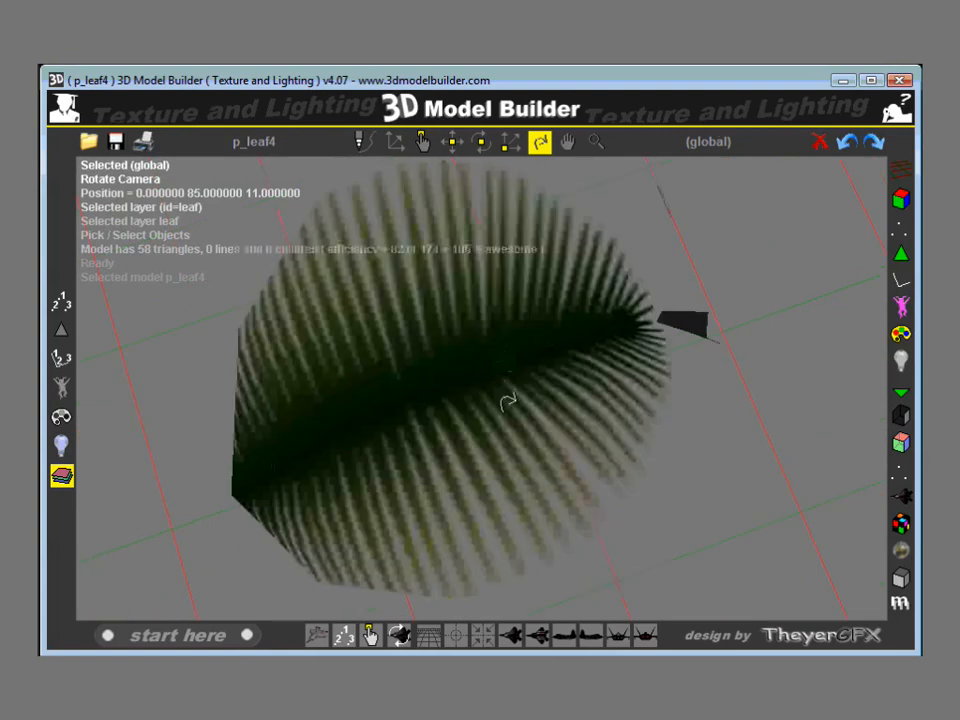
{"action": "left_click_drag", "start_coordinate": [502, 404], "coordinate": [450, 404]}
{"action": "left_click", "coordinate": [424, 147]}
{"action": "left_click", "coordinate": [512, 410]}
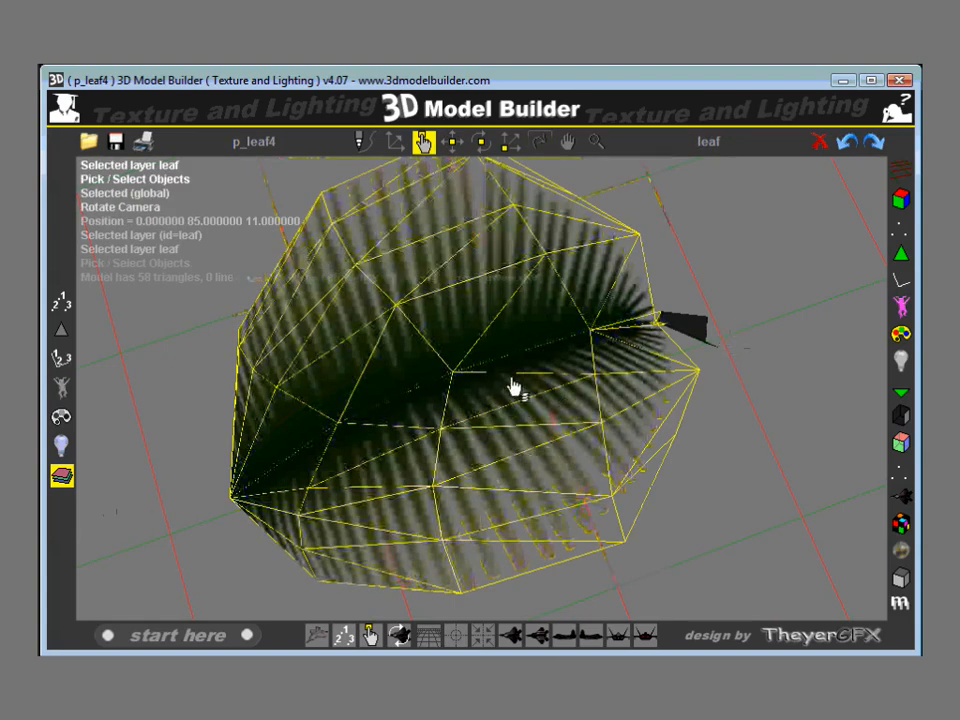
{"action": "right_click", "coordinate": [160, 198]}
{"action": "left_click", "coordinate": [151, 339]}
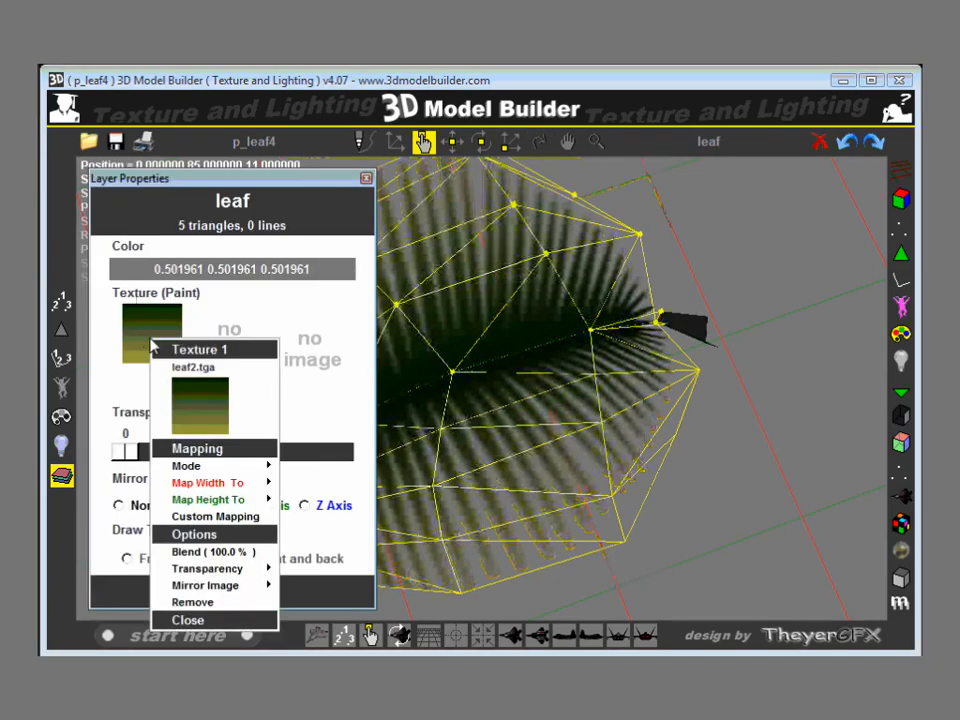
{"action": "left_click", "coordinate": [212, 484]}
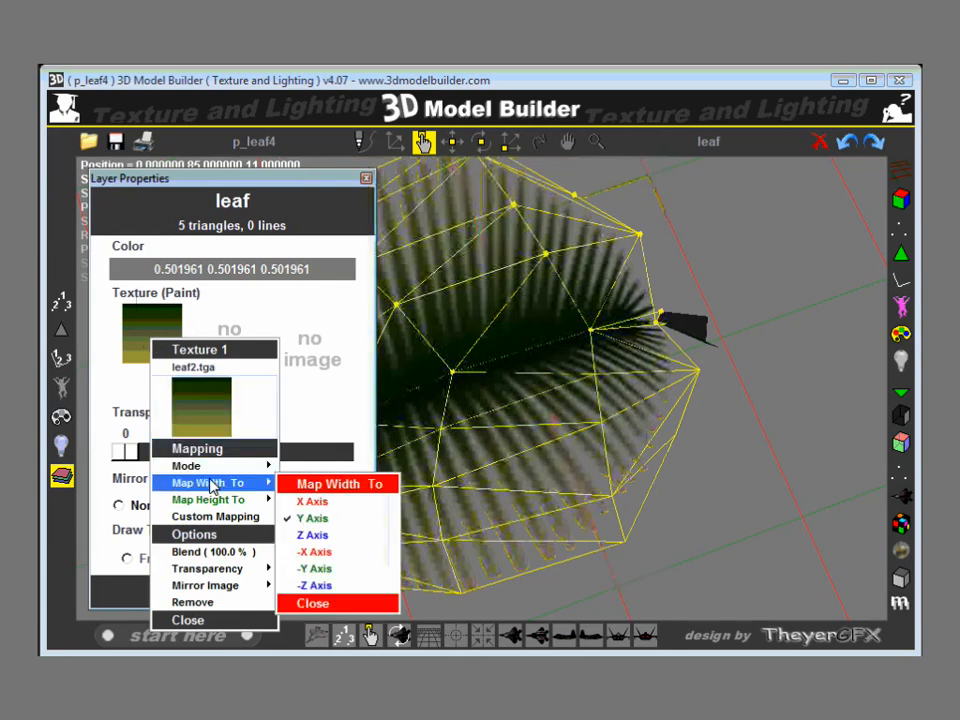
{"action": "left_click", "coordinate": [310, 569]}
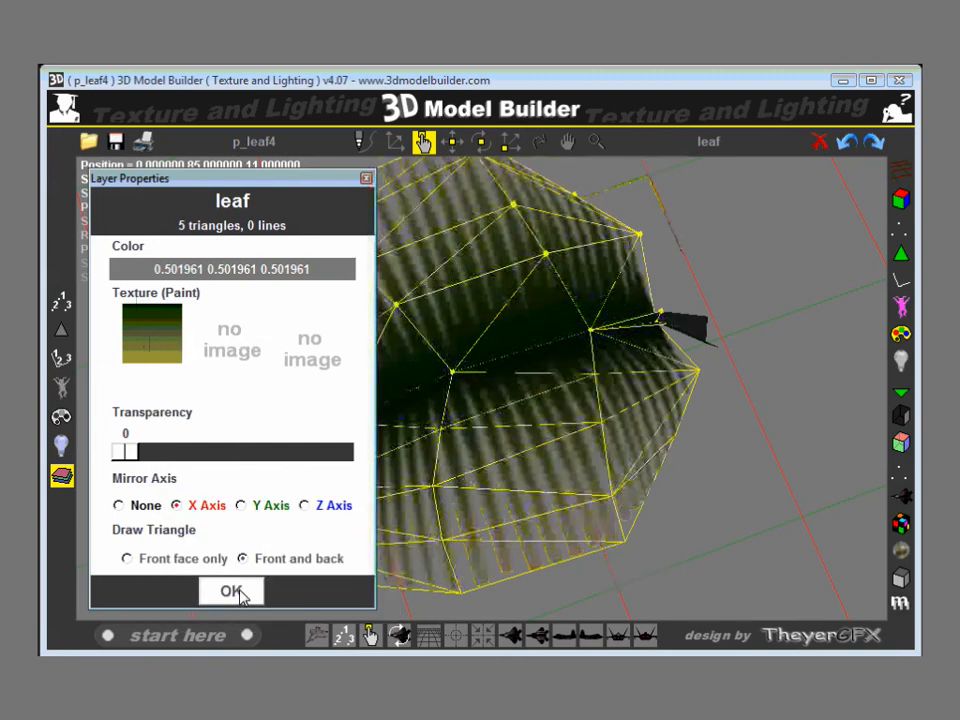
{"action": "left_click", "coordinate": [231, 592]}
- Deselect the leaf layer and examine the direction of the fronds on the leaf up close
{"action": "left_click", "coordinate": [540, 141]}
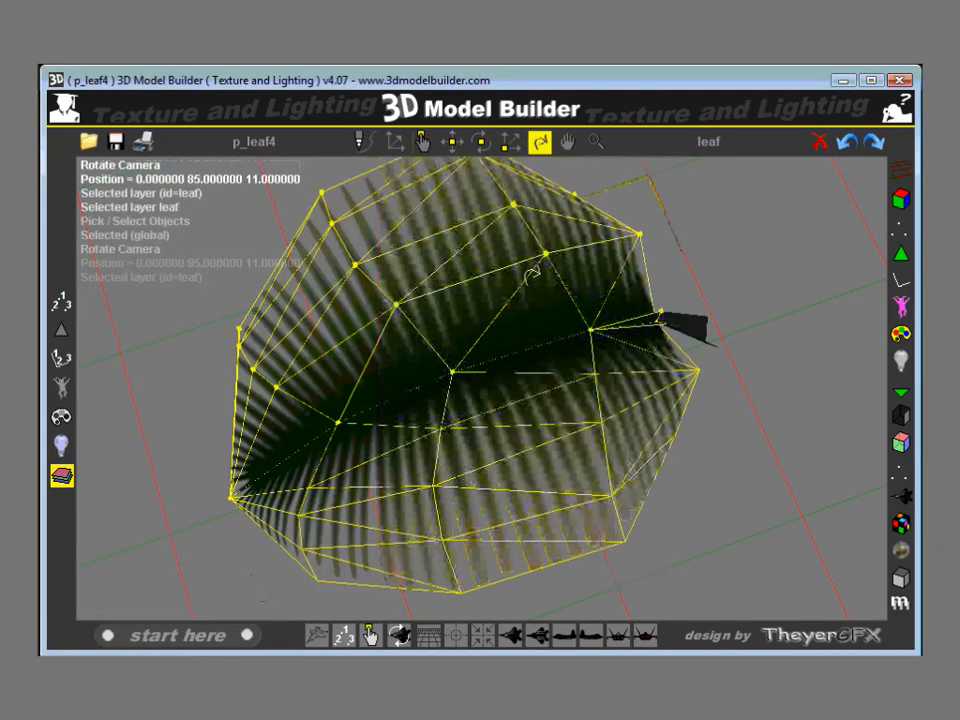
{"action": "left_click_drag", "start_coordinate": [532, 275], "coordinate": [525, 429]}
{"action": "left_click", "coordinate": [576, 318]}
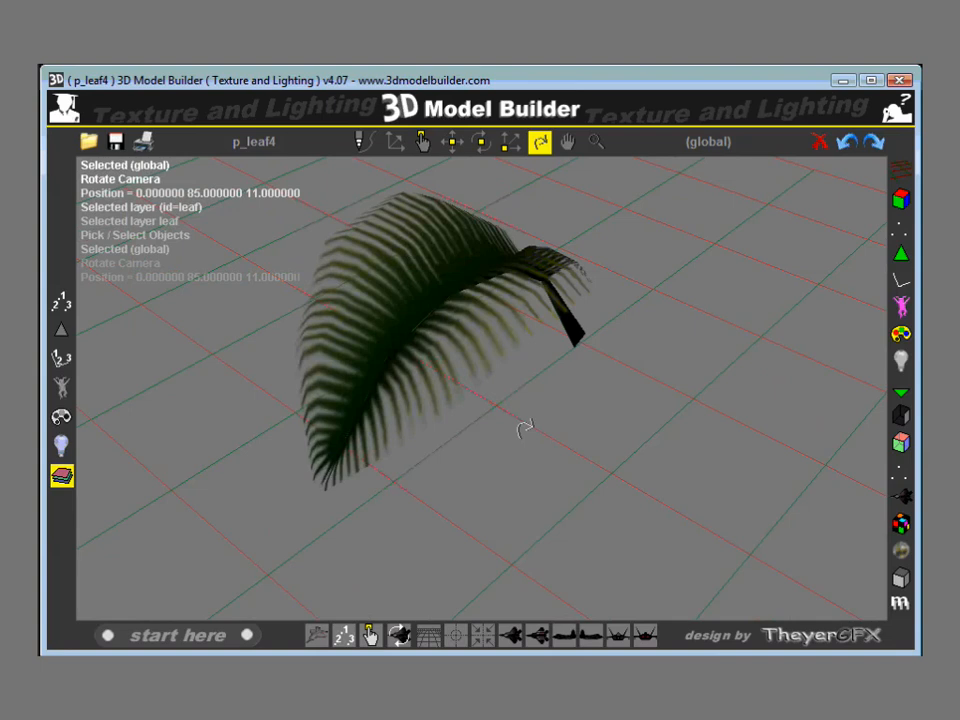
{"action": "scroll", "coordinate": [525, 428], "scroll_direction": "up", "scroll_amount": 5}
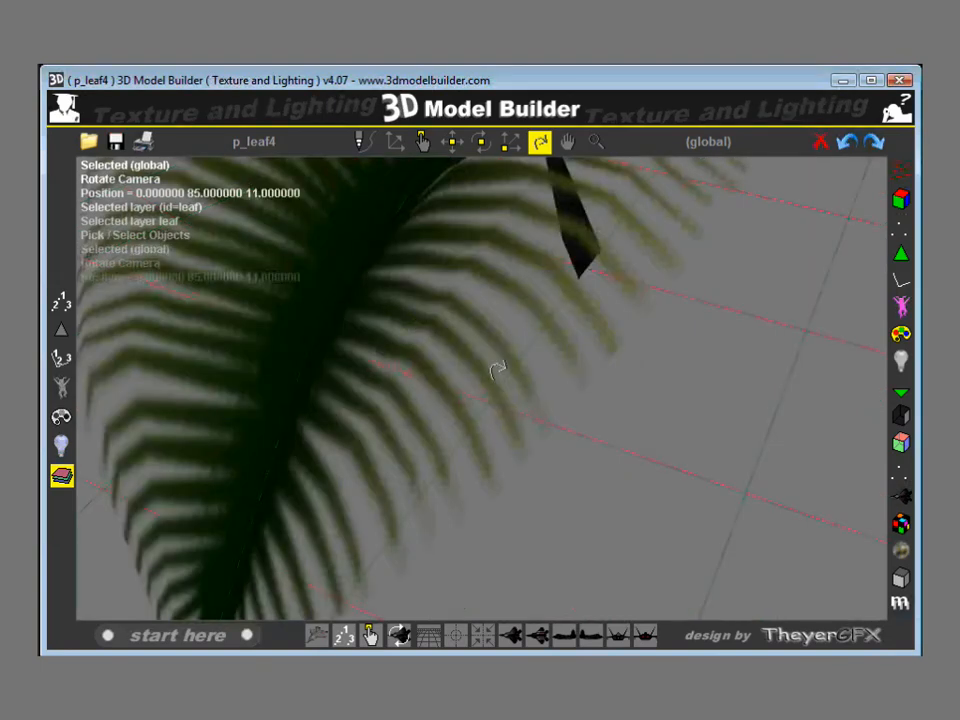